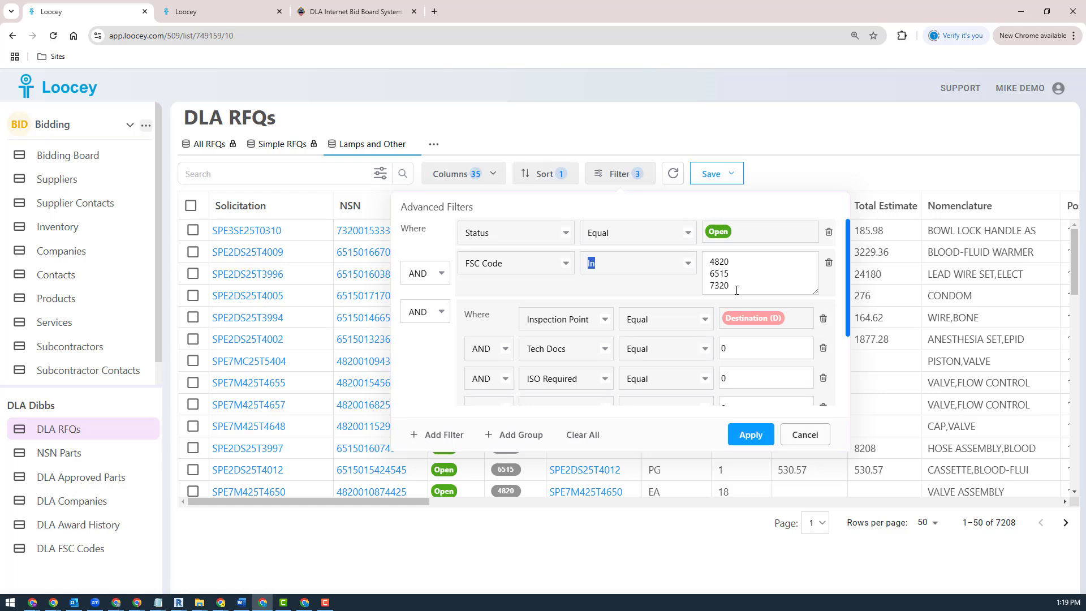
# Change the connector between the Status and FSC Code filters to OR.
pyautogui.click(428, 275)
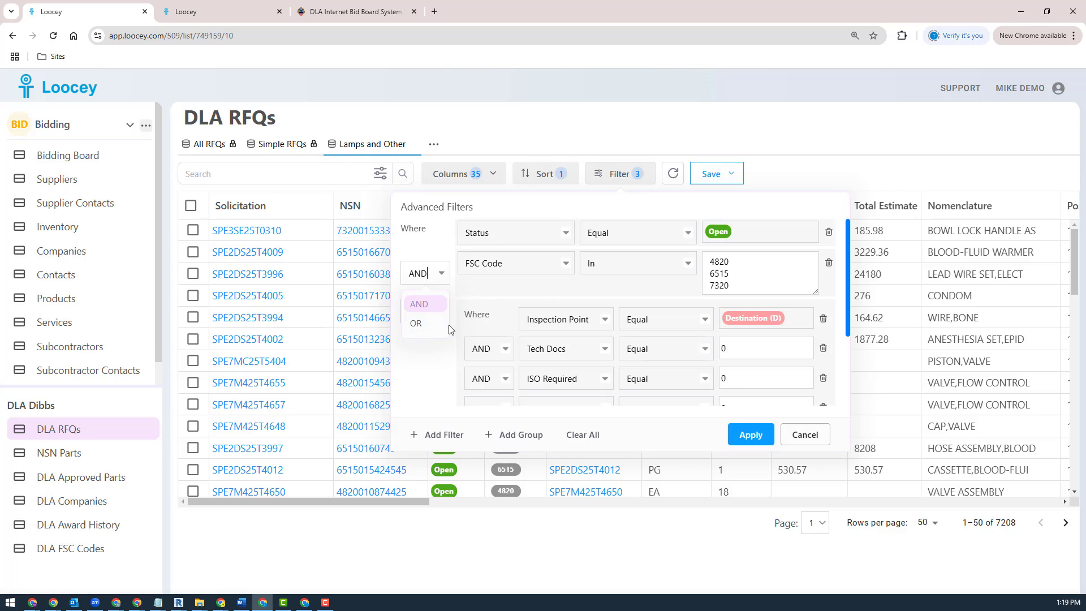
pyautogui.click(418, 324)
pyautogui.click(445, 435)
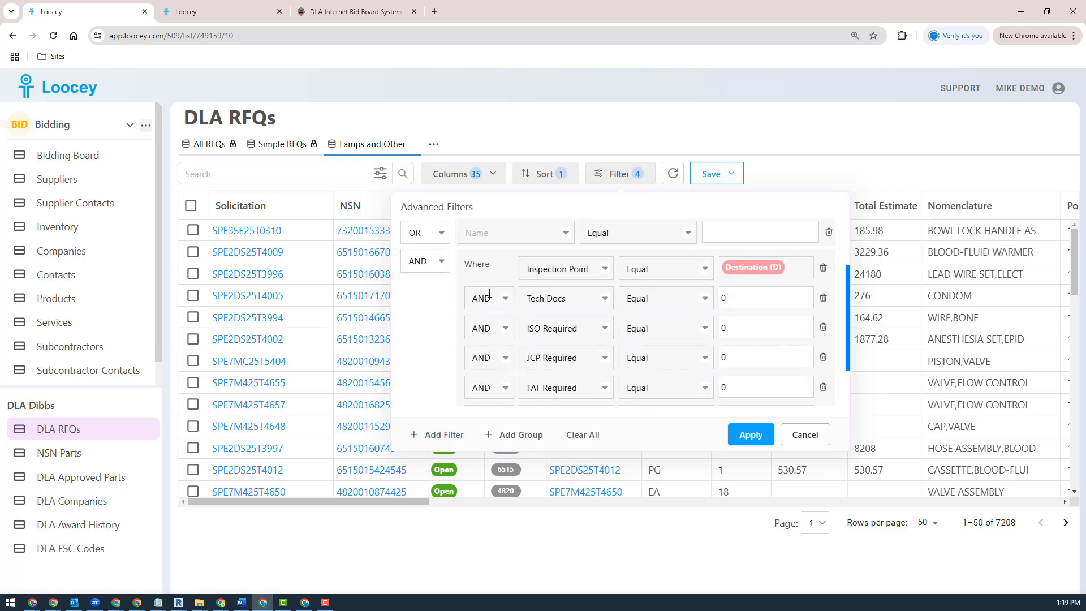
pyautogui.scroll(3, 512, 322)
pyautogui.click(512, 320)
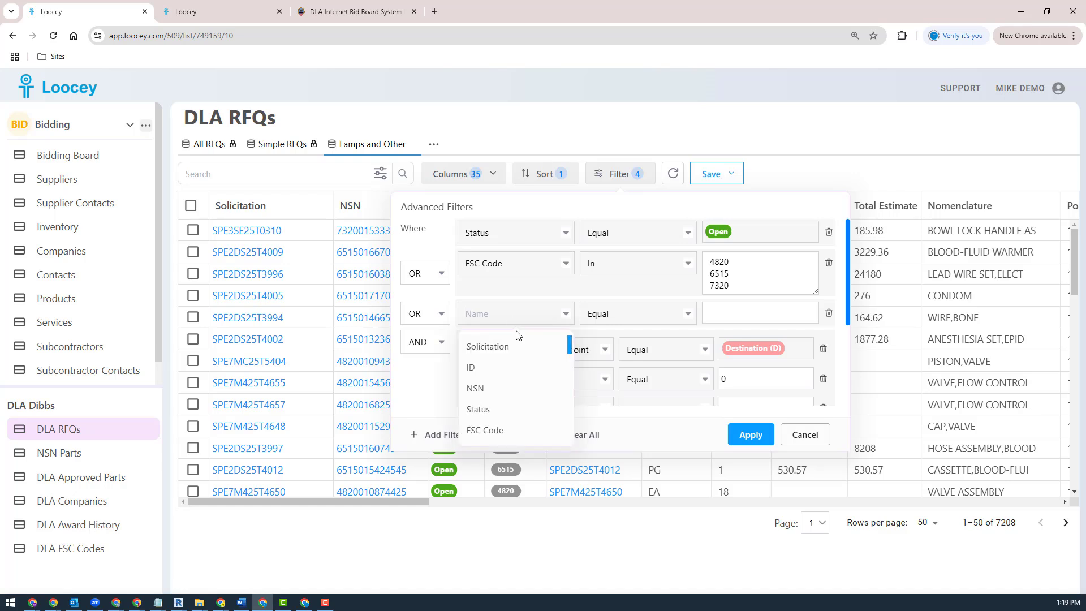
pyautogui.click(590, 298)
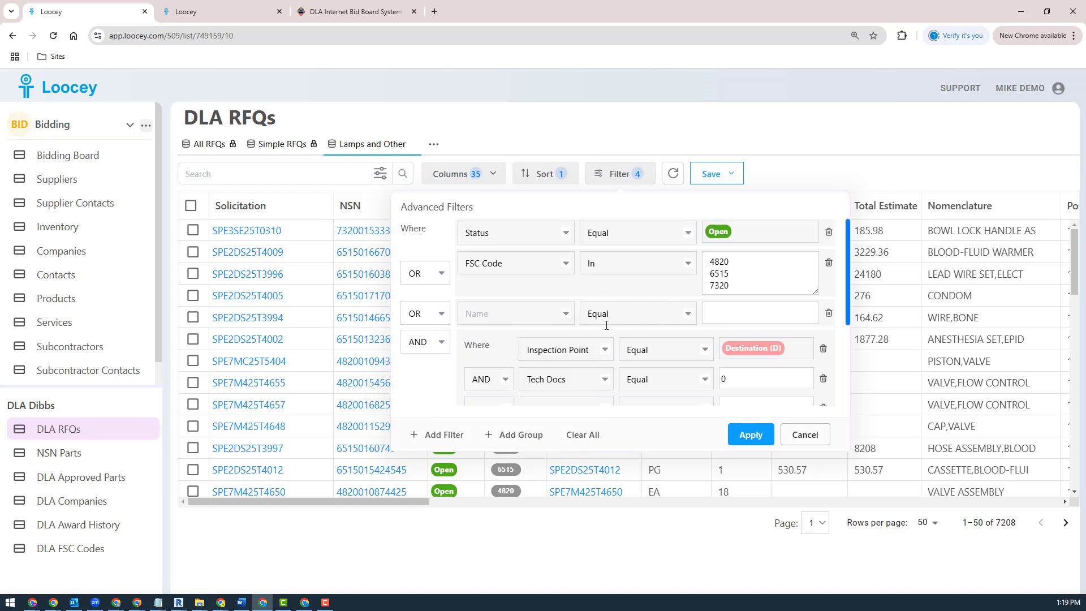
pyautogui.click(829, 314)
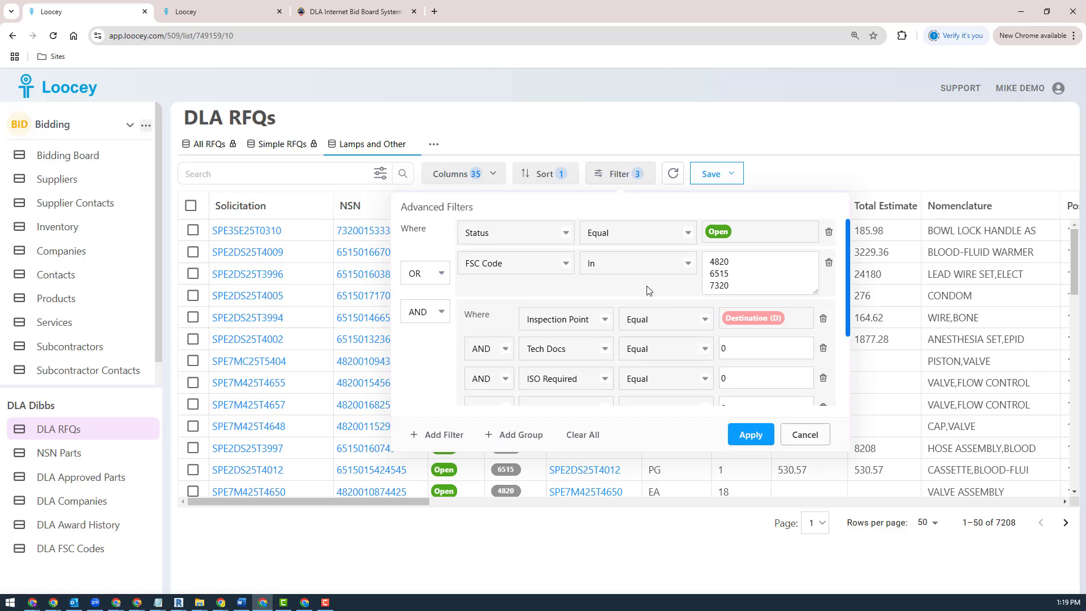
# Examine the FSC Code filter's field choices, operator choices and list of codes.
pyautogui.click(738, 286)
pyautogui.click(535, 271)
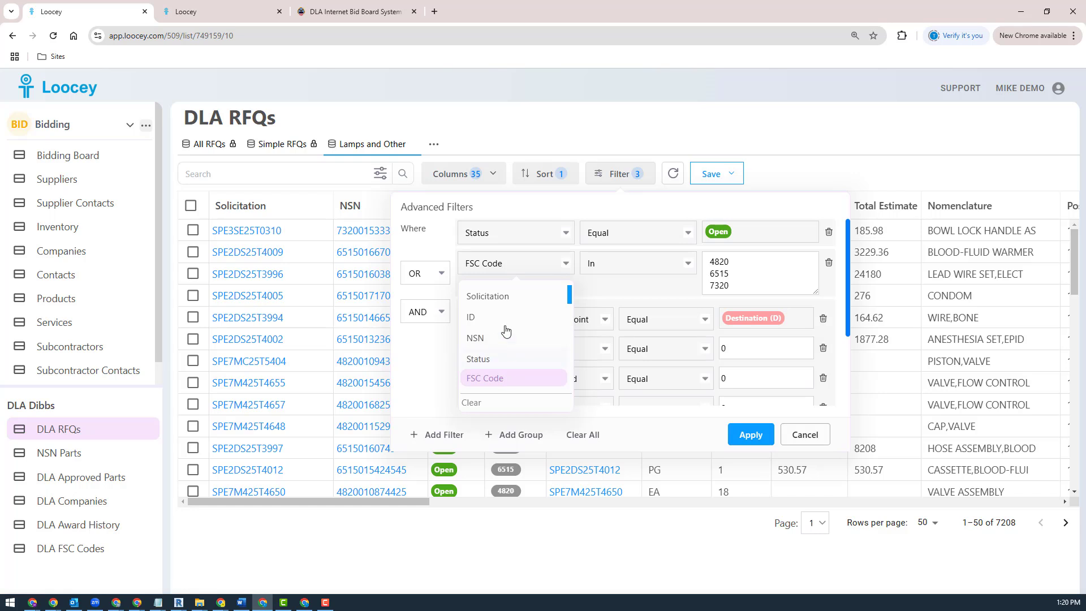
pyautogui.click(609, 294)
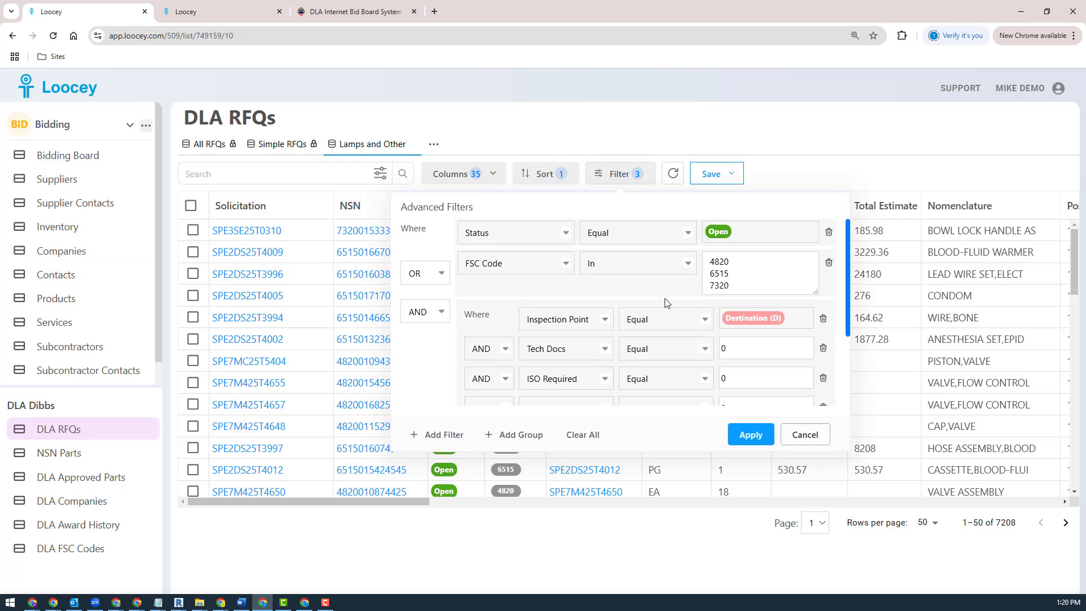
pyautogui.moveTo(773, 317)
pyautogui.click(621, 272)
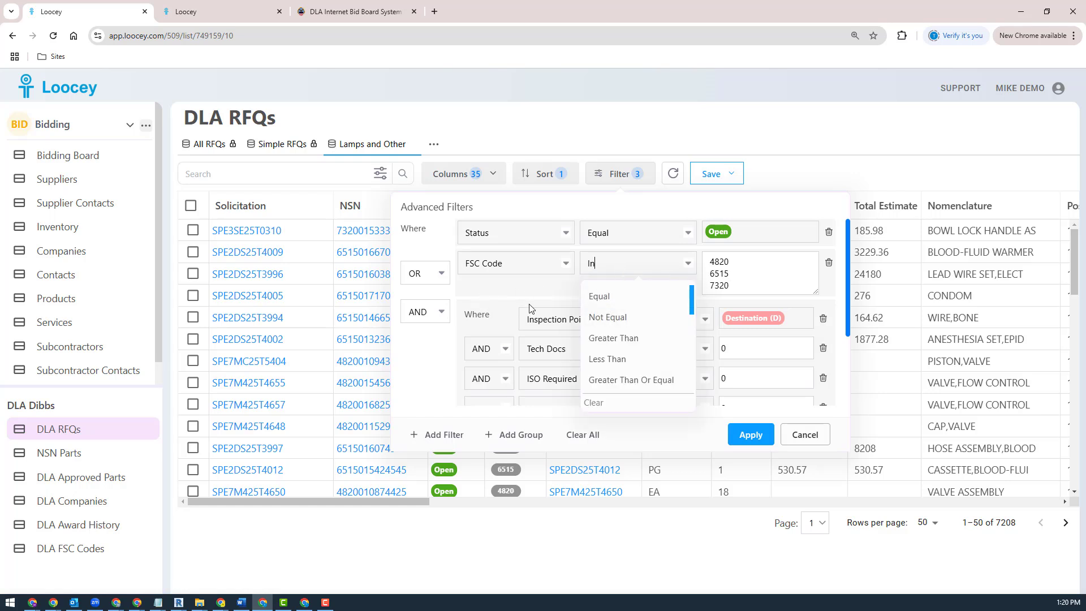
pyautogui.press('Escape')
pyautogui.click(630, 262)
pyautogui.press('Escape')
pyautogui.moveTo(753, 293); pyautogui.dragTo(687, 253)
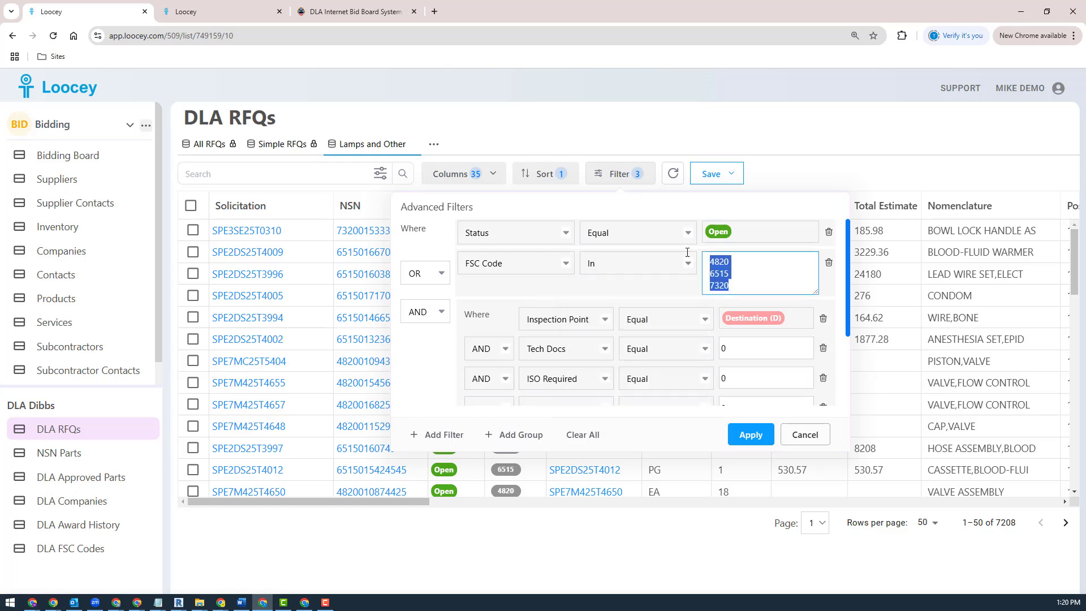
pyautogui.click(749, 290)
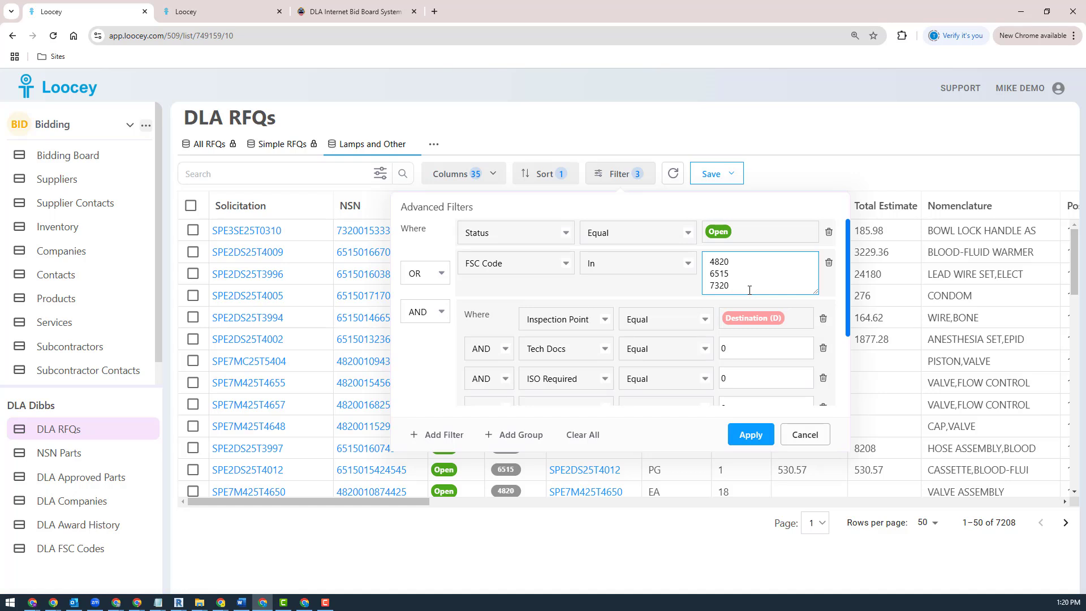
pyautogui.press('Return')
pyautogui.press('Return')
pyautogui.press('Return')
pyautogui.press('BackSpace')
pyautogui.press('BackSpace')
pyautogui.press('BackSpace')
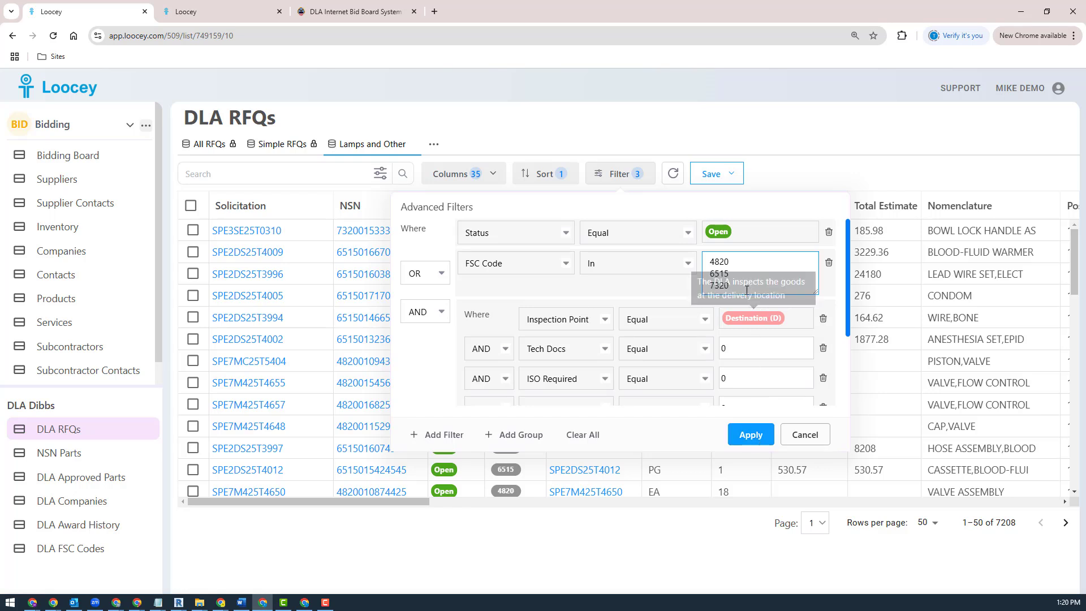
# Copy the codes 4820, 6515 and 7320 from the FSC Code filter and apply the advanced filters.
pyautogui.moveTo(736, 292); pyautogui.dragTo(706, 261)
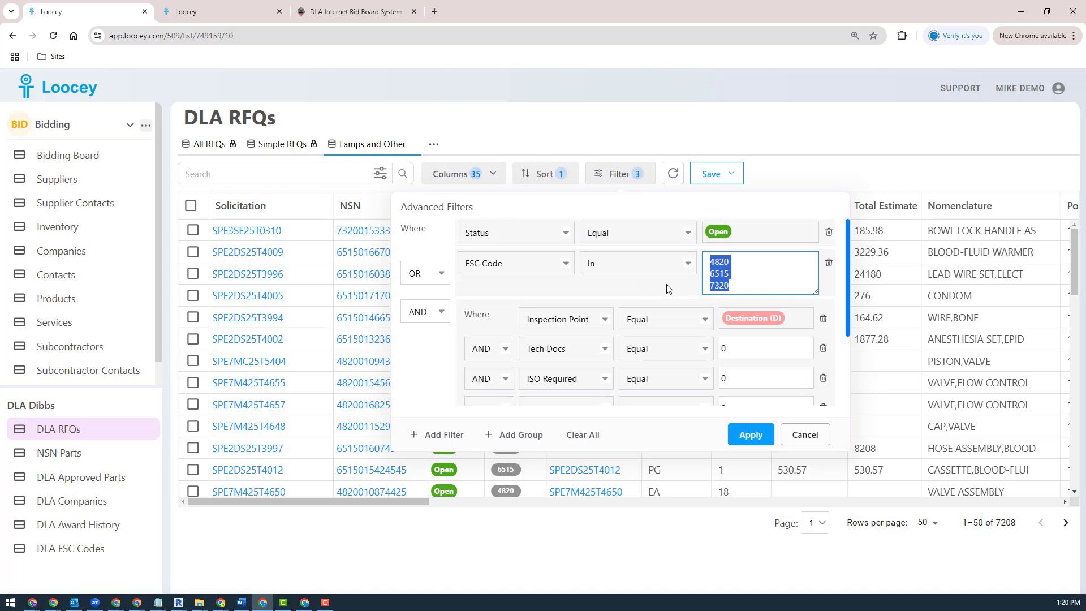
pyautogui.click(748, 437)
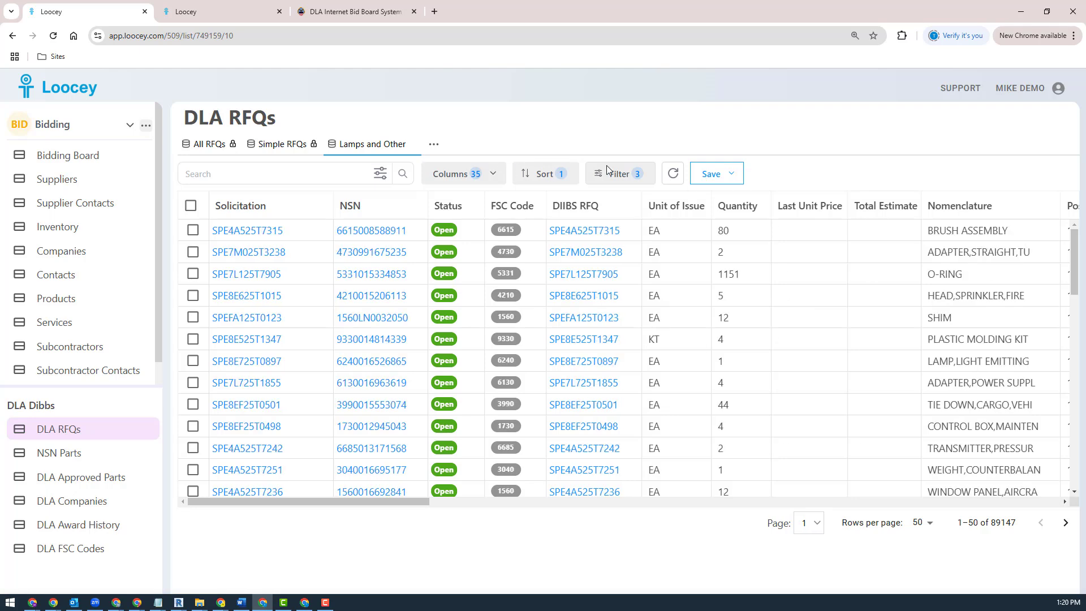
# Save the filtered RFQ list as a new view named "Lamps 2".
pyautogui.click(732, 175)
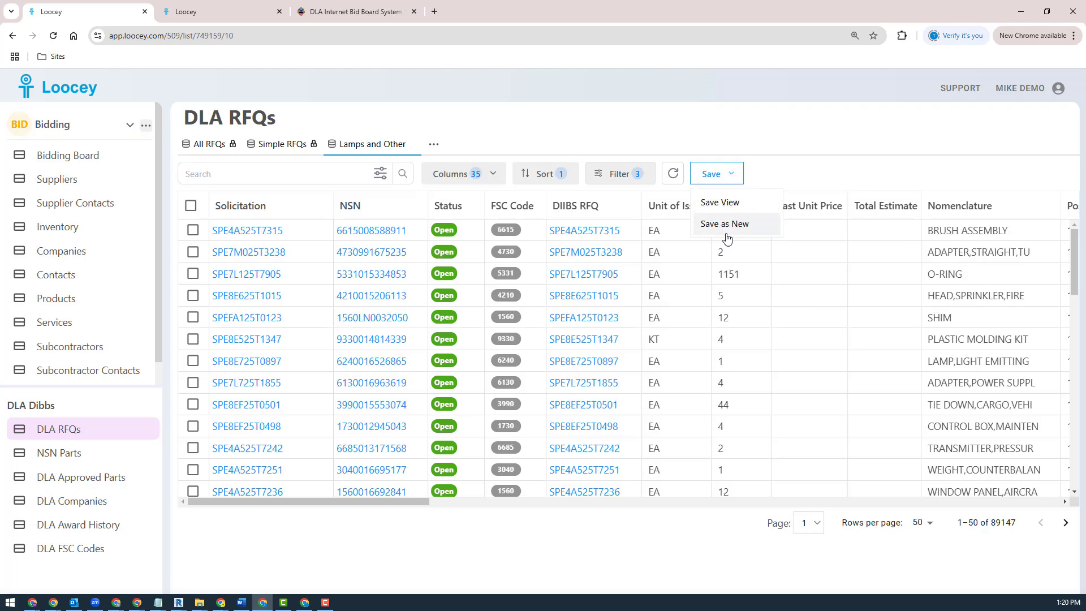
pyautogui.click(726, 223)
pyautogui.click(496, 349)
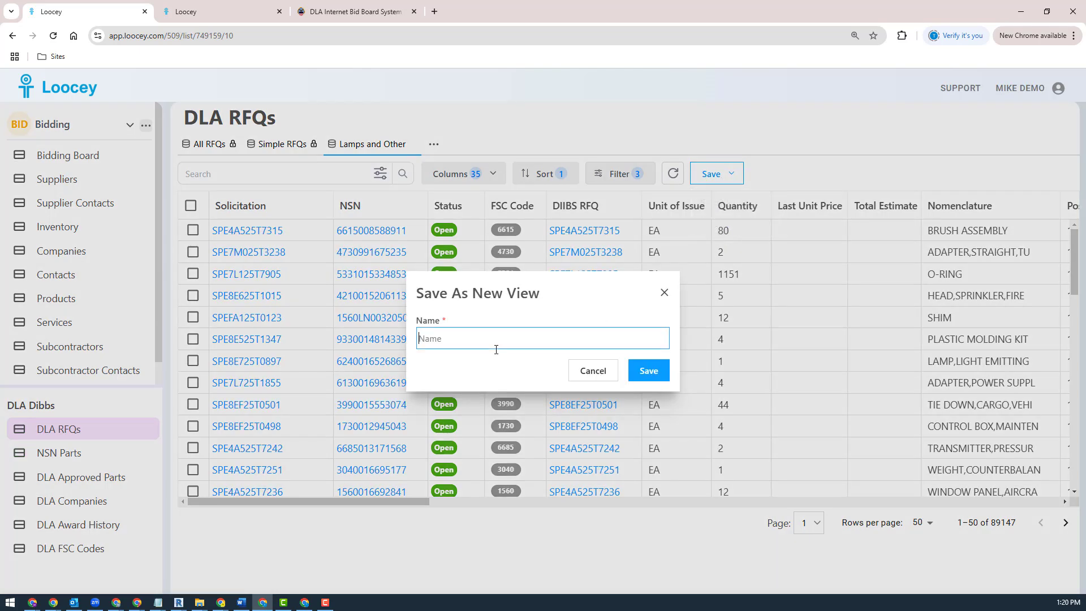
pyautogui.write('Lamps 2')
pyautogui.click(650, 375)
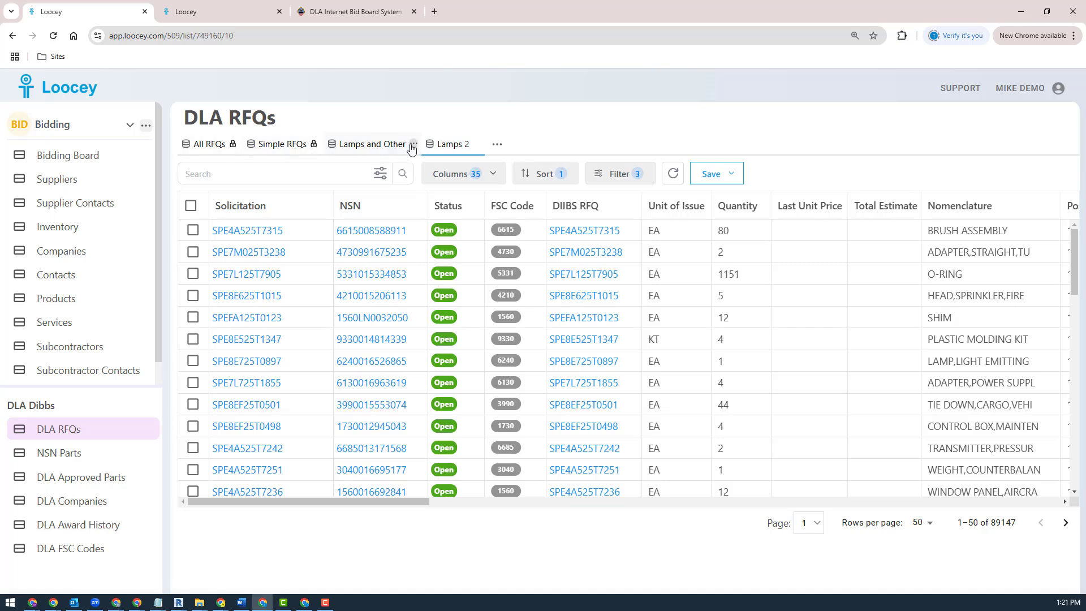
# Unpin the Lamps 2 view in its settings and save the change.
pyautogui.click(478, 148)
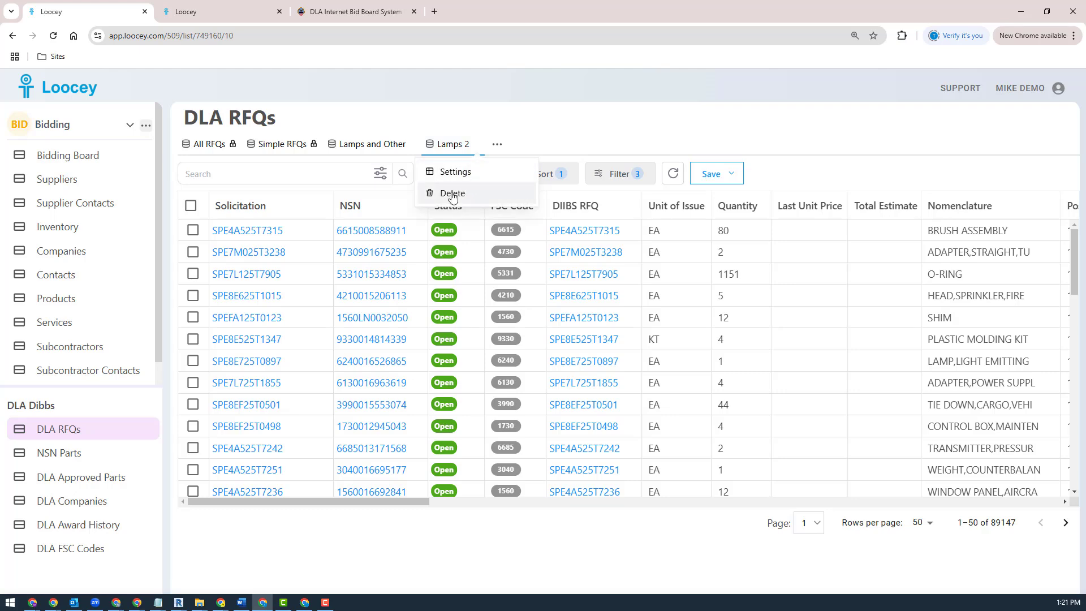
pyautogui.click(453, 172)
pyautogui.click(422, 356)
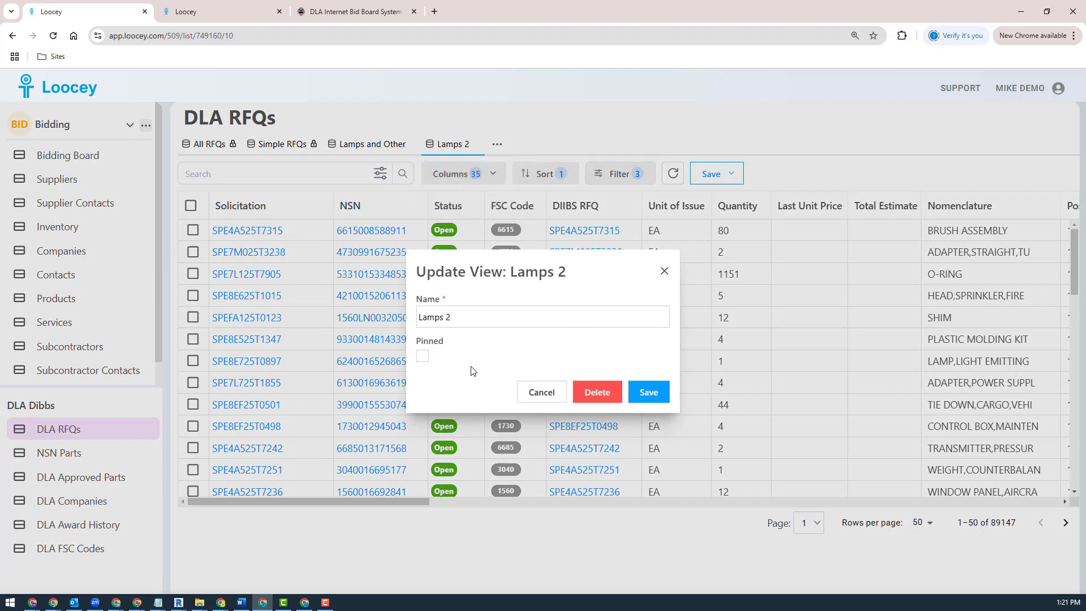
pyautogui.click(648, 391)
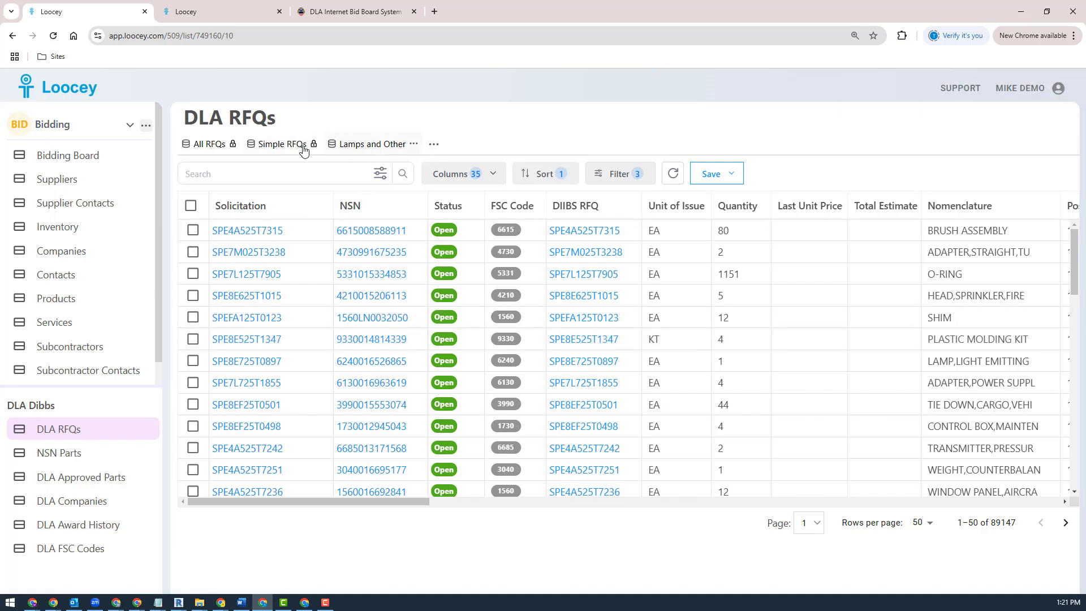
# Add Lamps 2 to the pinned views of DLA RFQs and save.
pyautogui.click(434, 145)
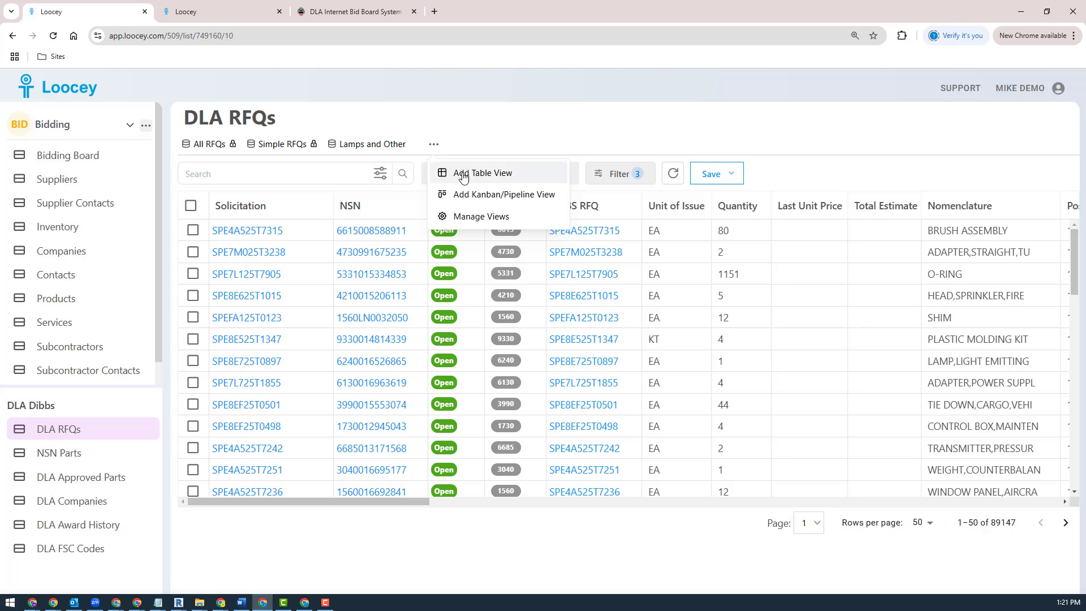
pyautogui.click(453, 216)
pyautogui.click(530, 345)
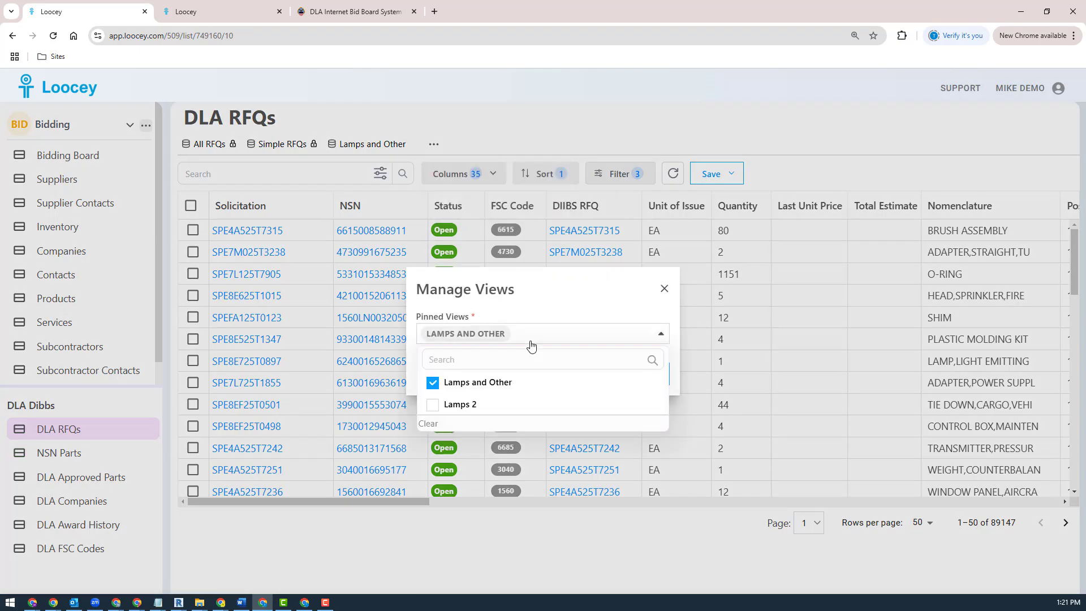
pyautogui.click(479, 403)
pyautogui.click(532, 279)
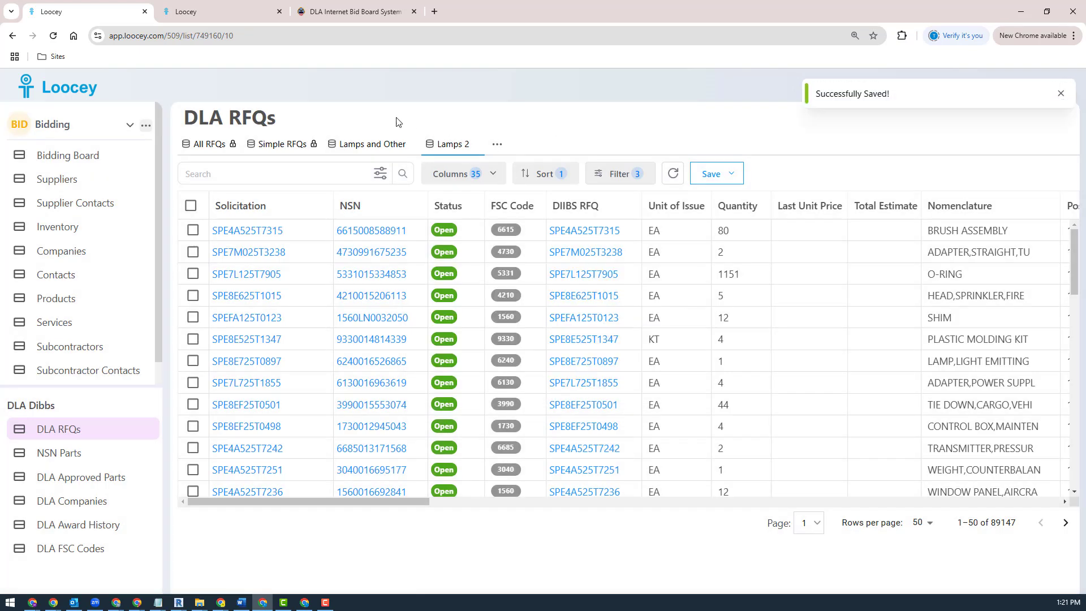
# Switch to the DLA Internet Bid Board System and set up an RFQ database search by Federal Supply Class for 4820, 6515 and 7320.
pyautogui.click(351, 11)
pyautogui.click(149, 123)
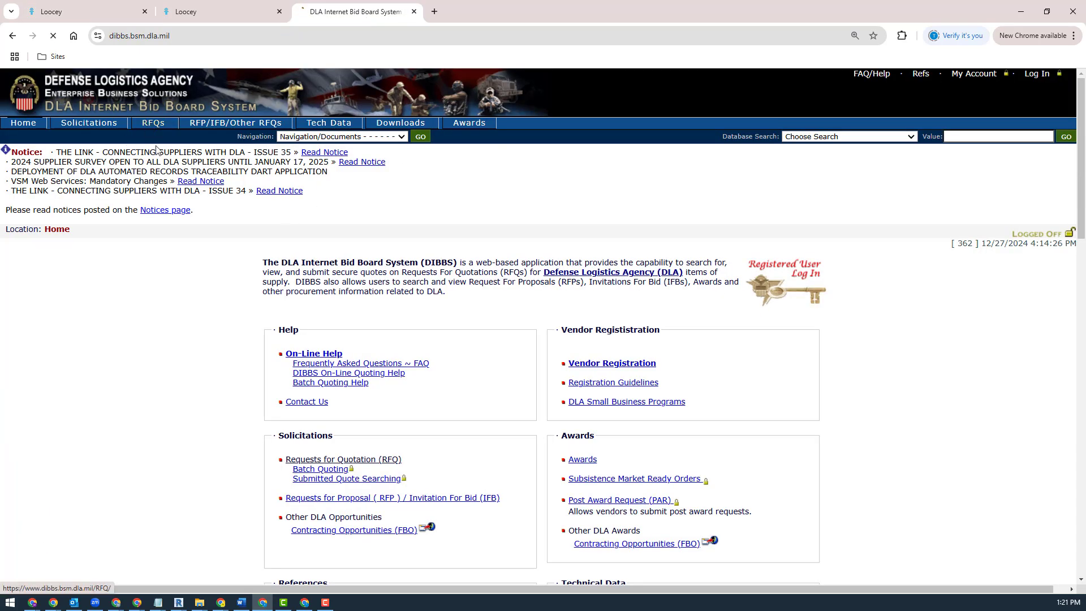
pyautogui.click(115, 365)
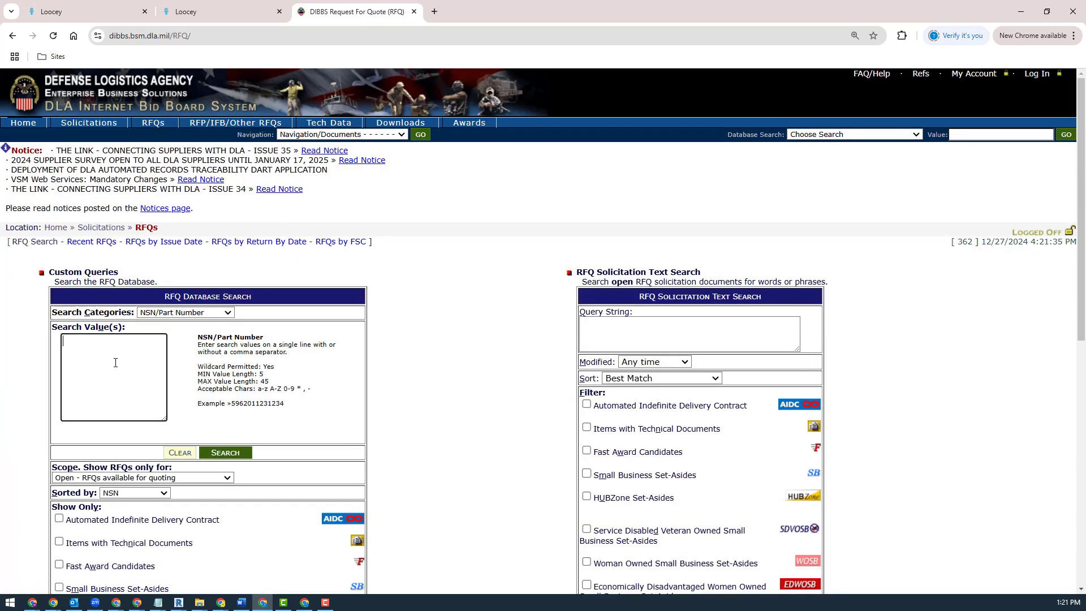
pyautogui.hotkey('ctrl', 'v')
pyautogui.click(175, 312)
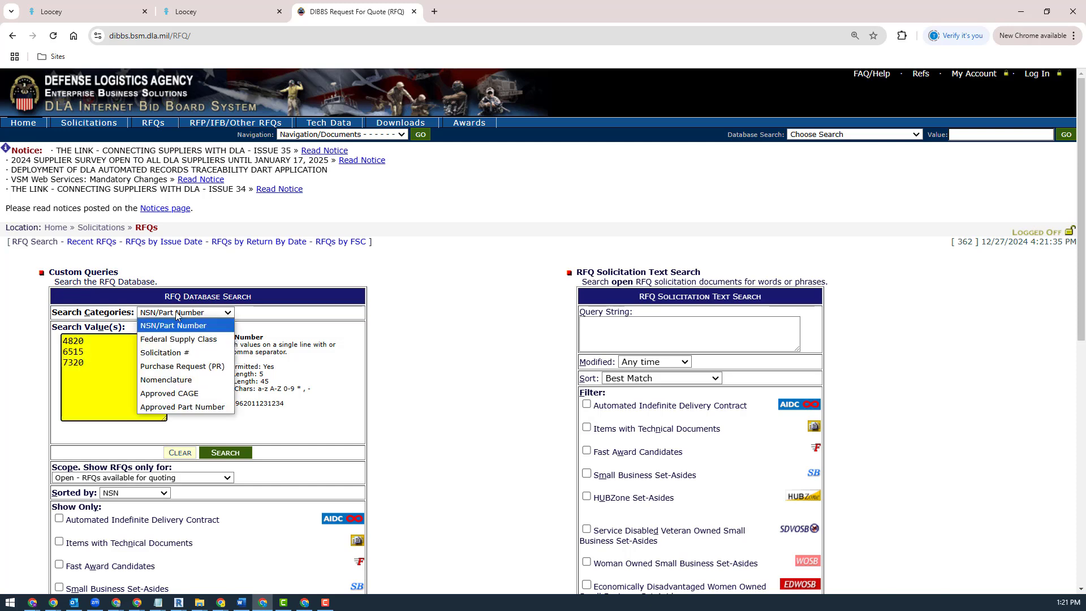
pyautogui.click(170, 339)
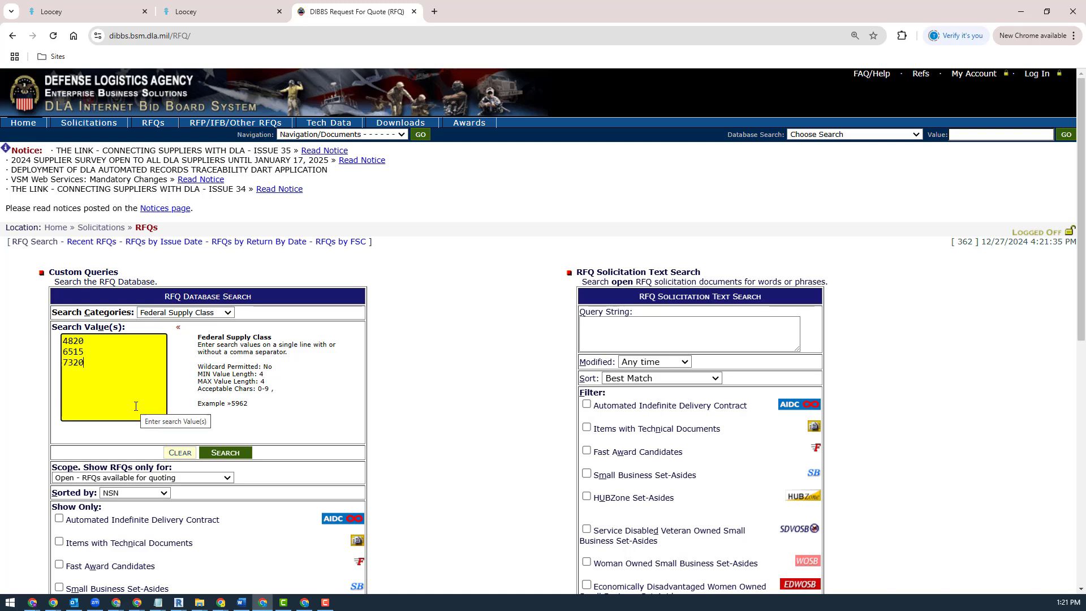
pyautogui.click(199, 315)
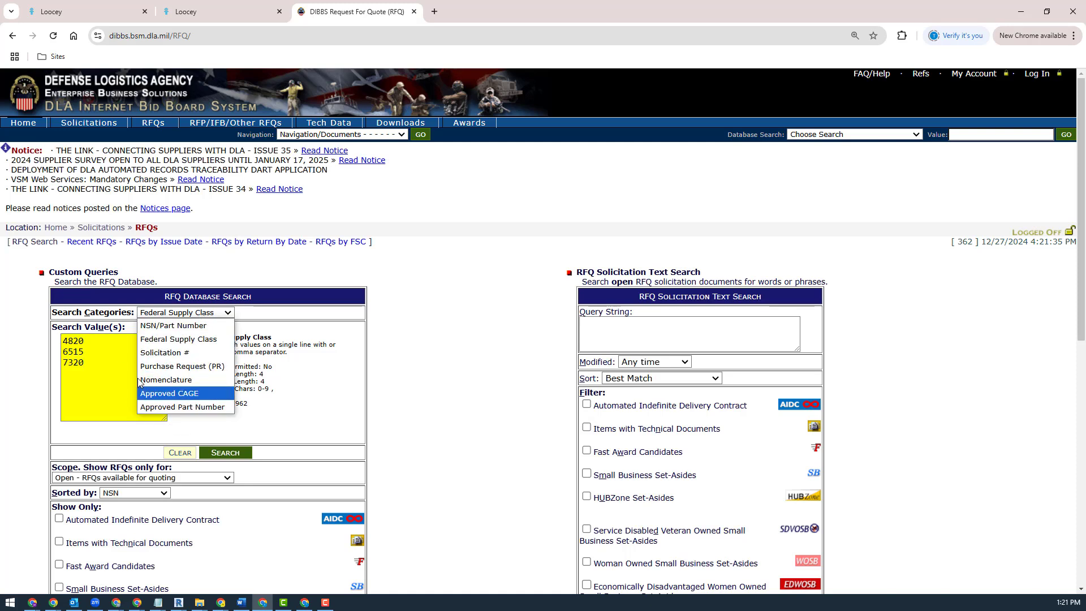
pyautogui.click(92, 372)
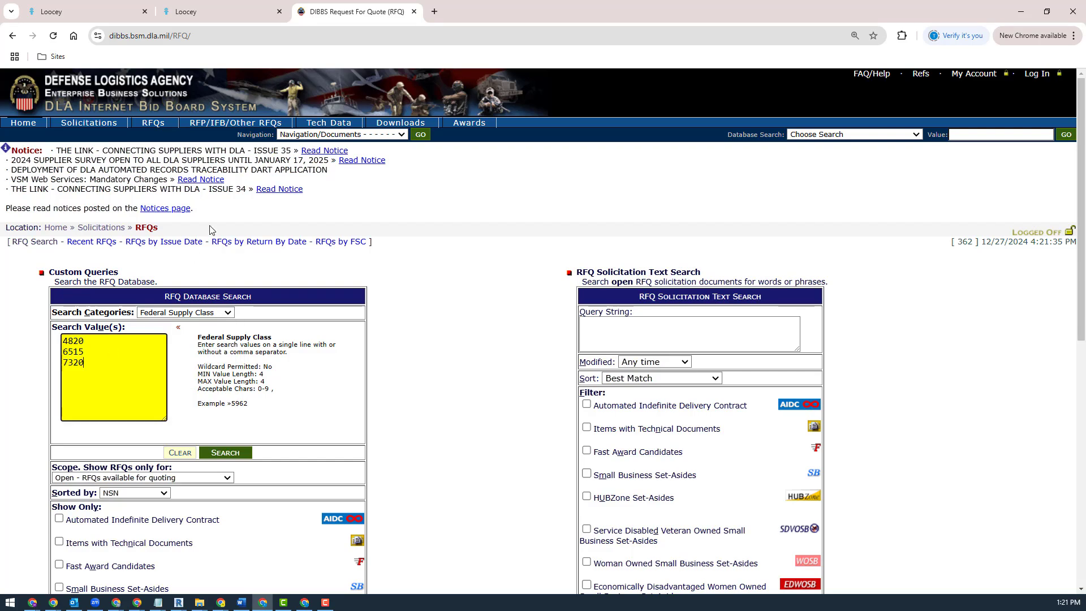
# Switch back to Loocey and examine the FSC Code filter of the Lamps 2 view.
pyautogui.click(198, 11)
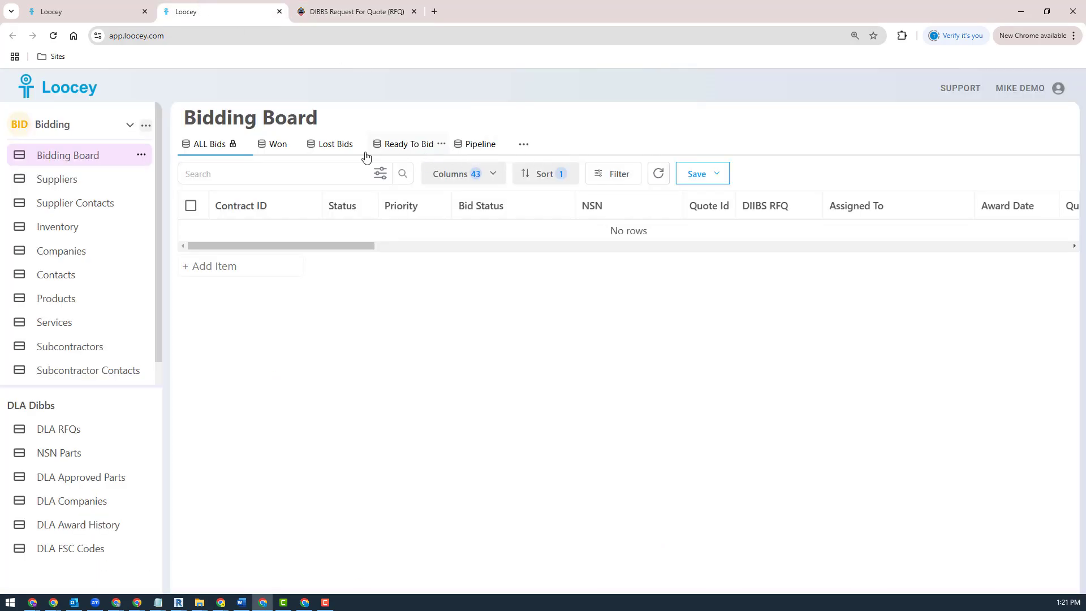
pyautogui.click(96, 10)
pyautogui.click(607, 176)
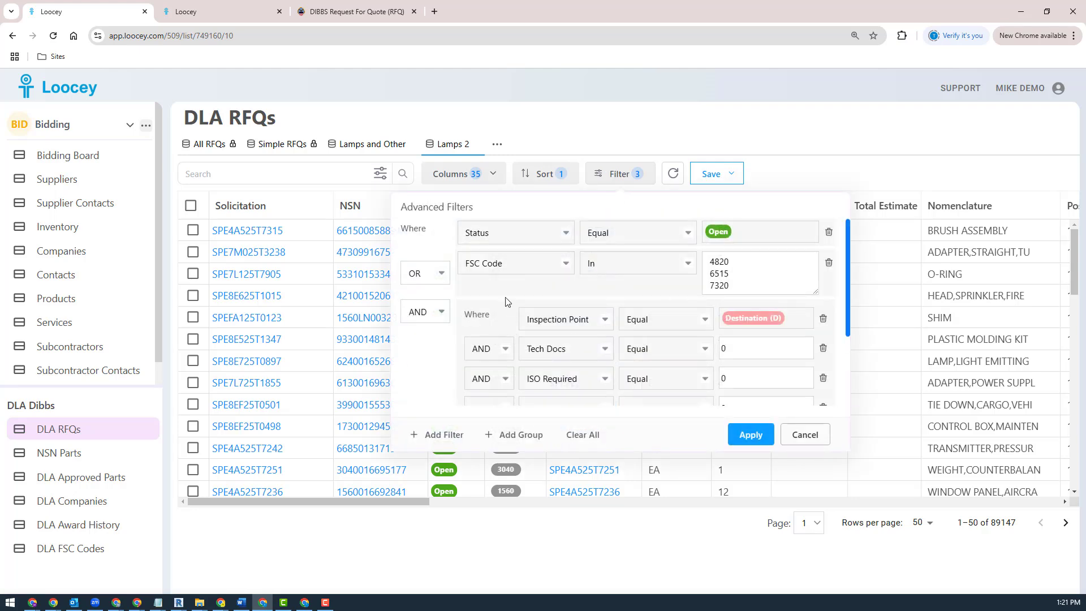
pyautogui.click(536, 265)
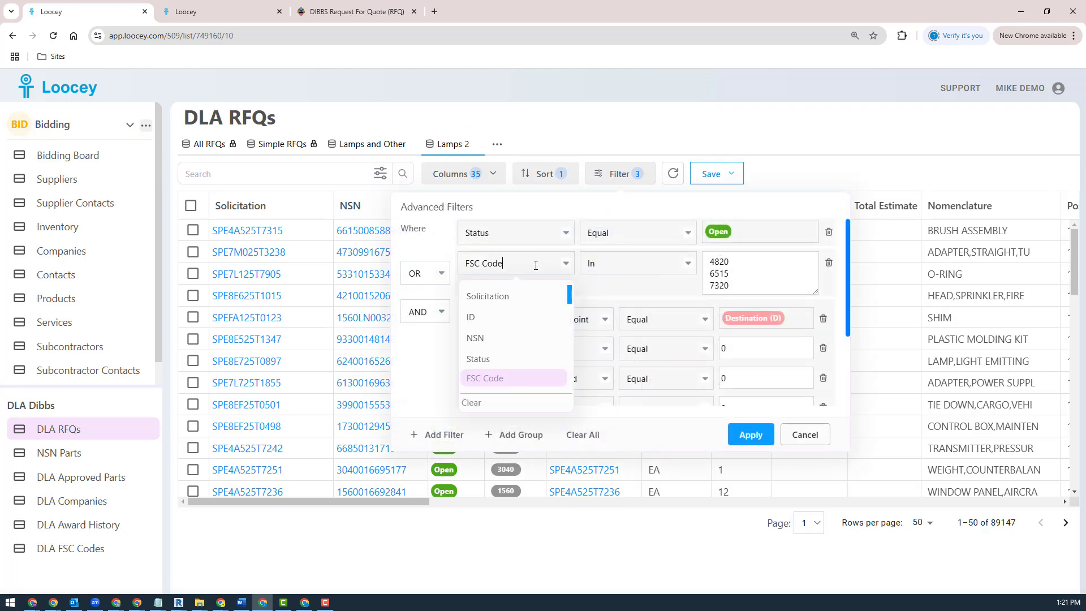
pyautogui.click(612, 216)
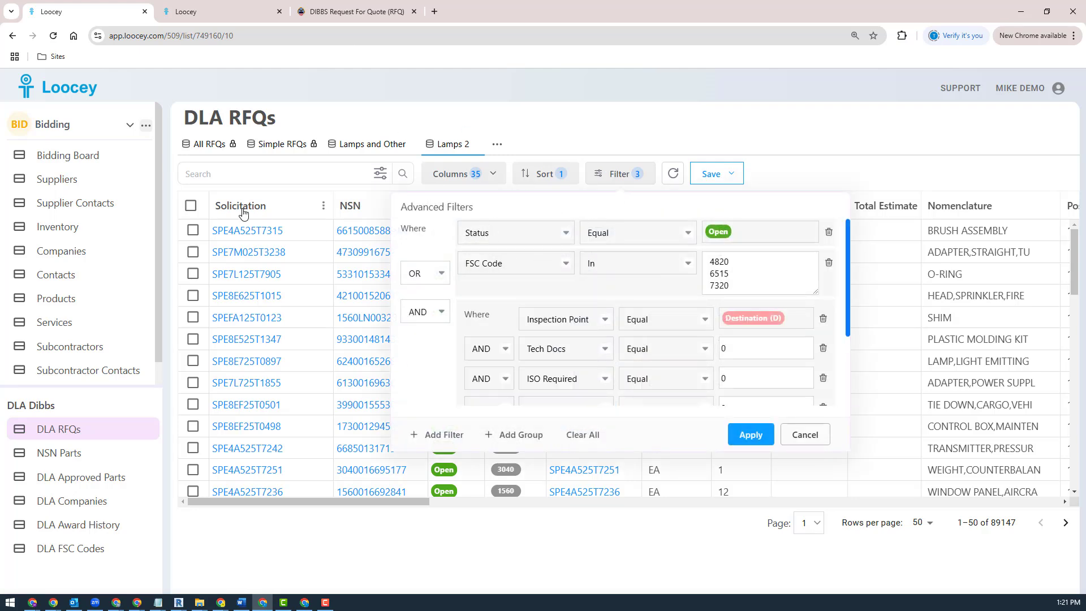
# Switch to the DIBBS RFQ page and run the prepared Federal Supply Class search.
pyautogui.click(354, 11)
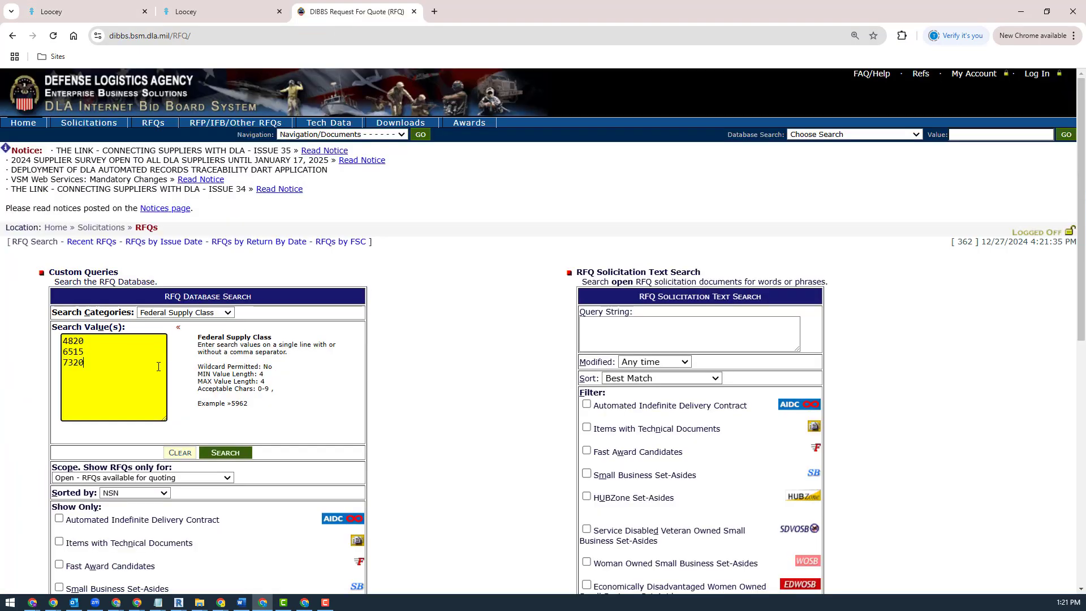
pyautogui.click(245, 455)
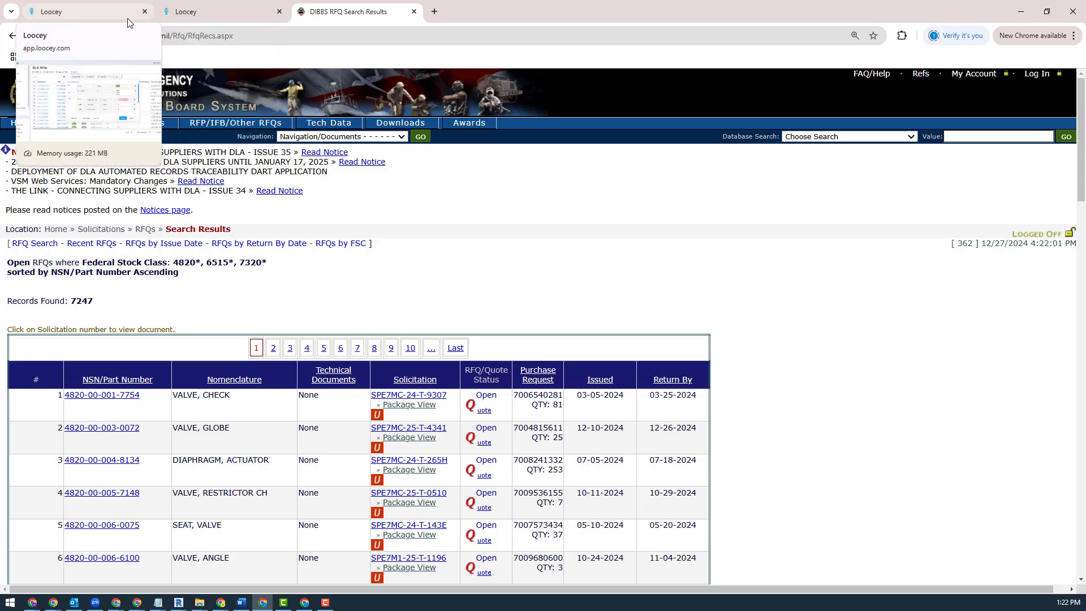
# Switch to Loocey to examine the Lamps 2 filter conditions, and return to DIBBS to open its RFQ search page.
pyautogui.click(100, 6)
pyautogui.scroll(-3, 759, 302)
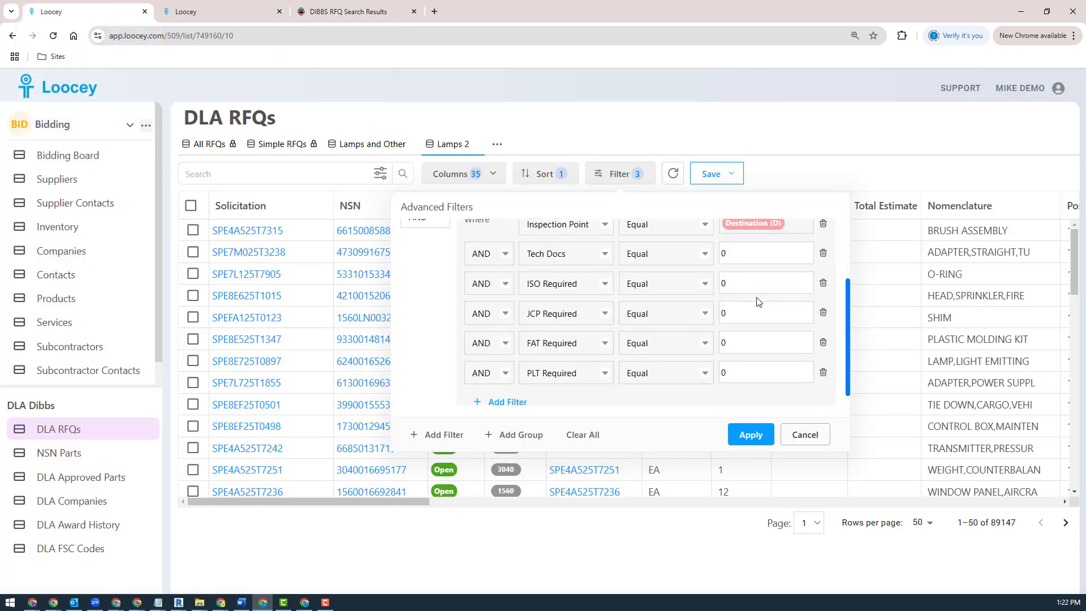
pyautogui.scroll(5, 699, 338)
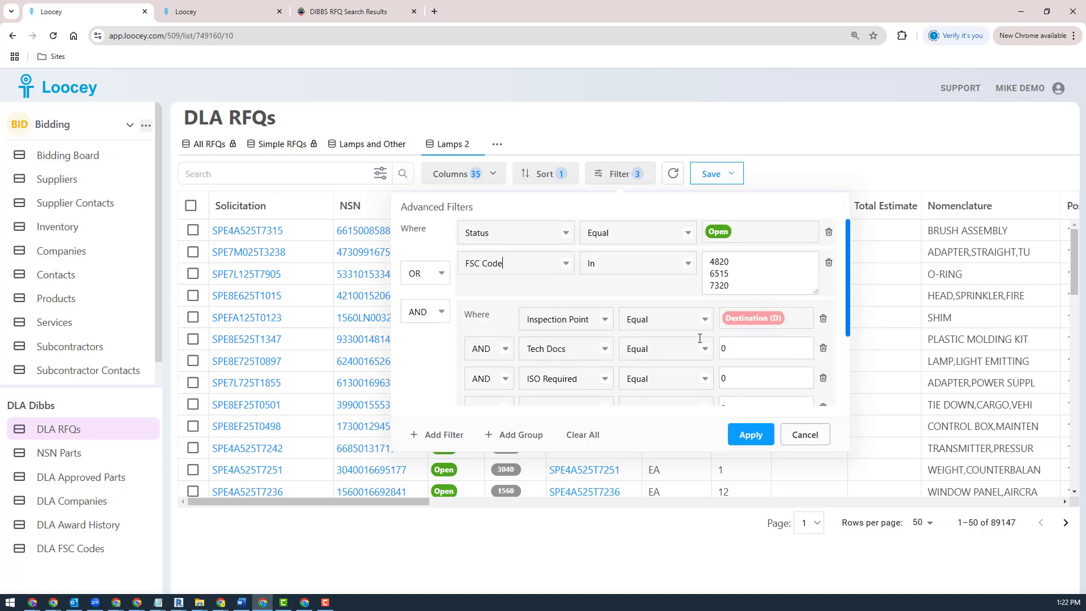
pyautogui.click(334, 17)
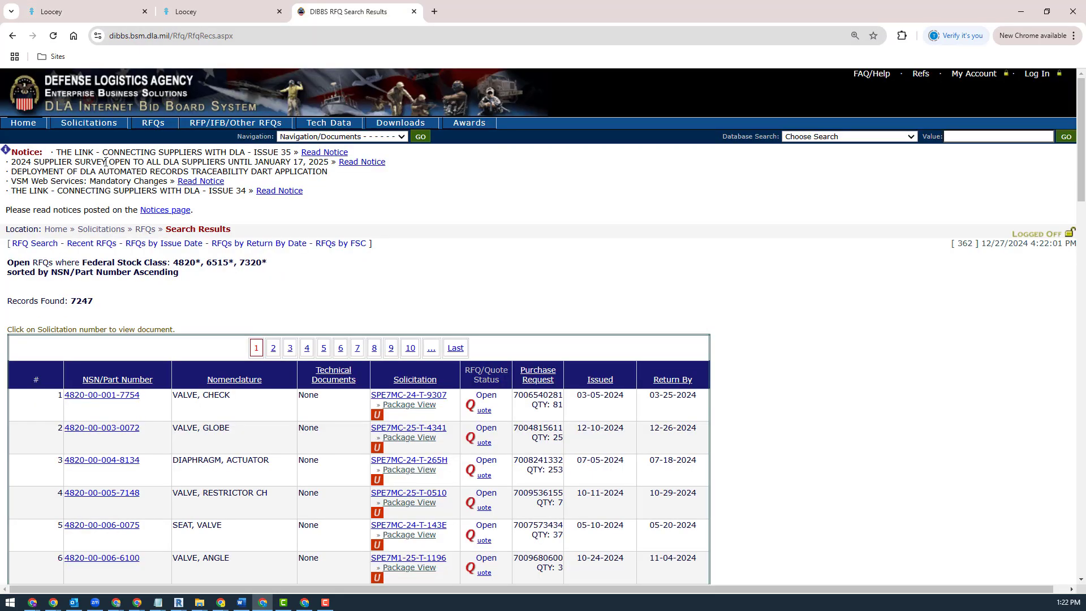
pyautogui.click(155, 124)
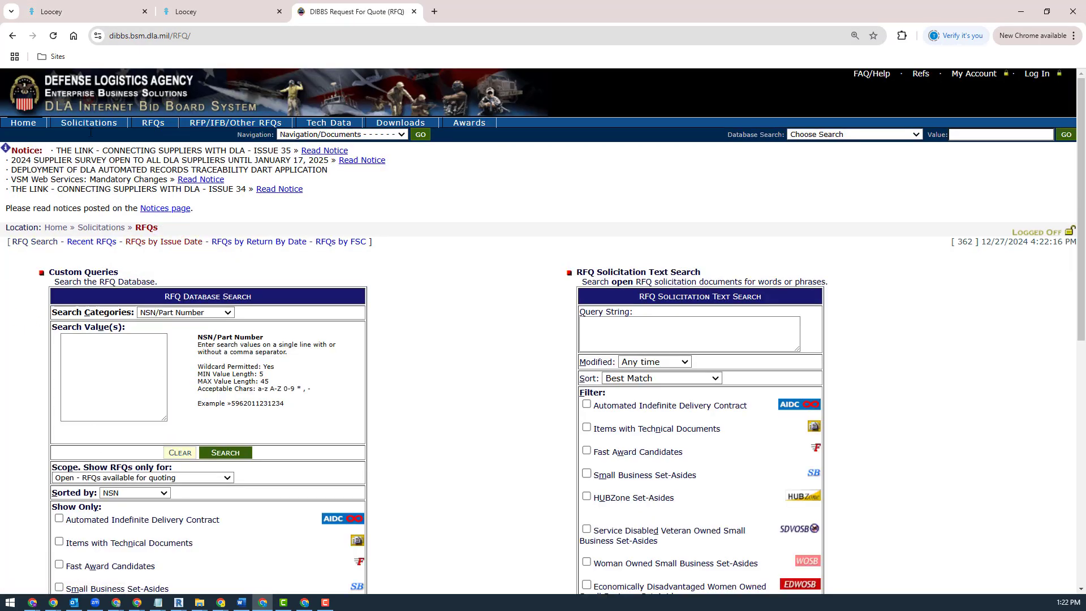
# Switch back to Loocey and examine the Inspection Point, Tech Docs, ISO, JCP, FAT and PLT conditions and the view's save options.
pyautogui.click(69, 12)
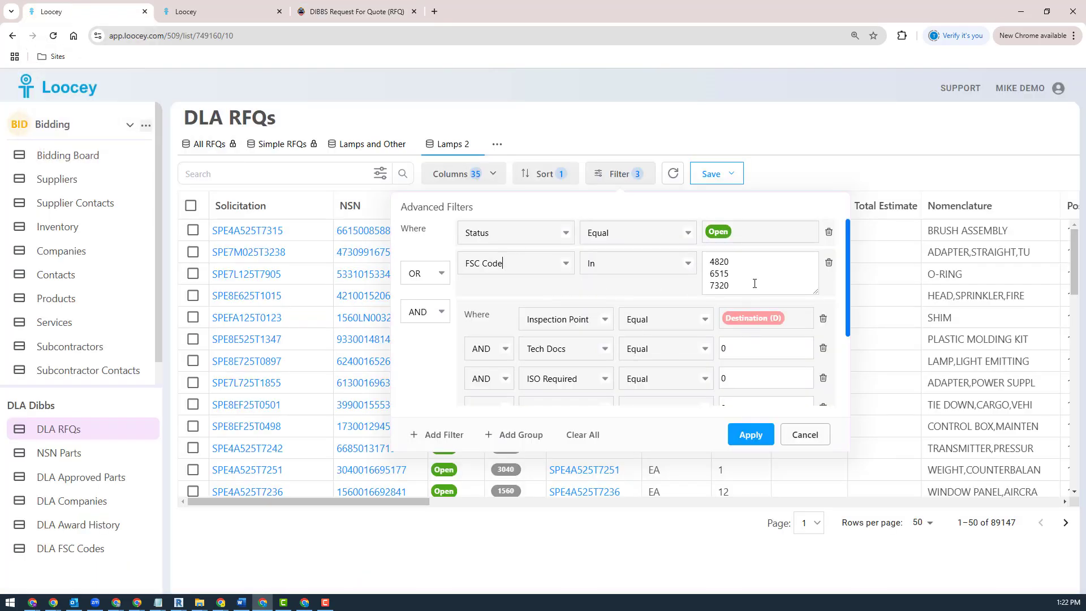
pyautogui.scroll(-3, 754, 283)
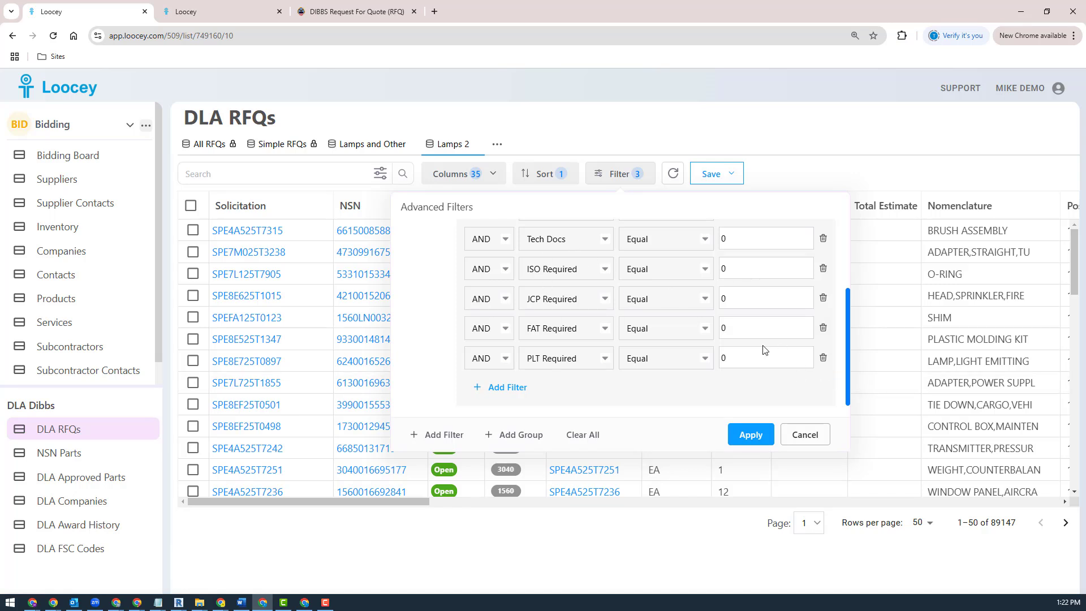
pyautogui.doubleClick(738, 358)
pyautogui.moveTo(847, 403); pyautogui.dragTo(847, 372)
pyautogui.scroll(1, 770, 306)
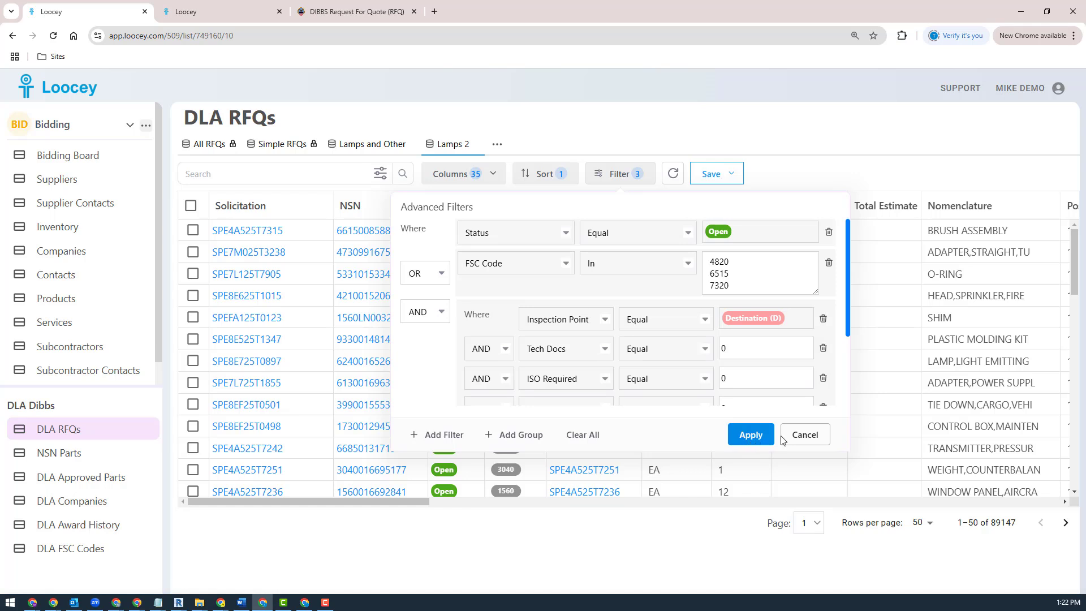
pyautogui.click(817, 435)
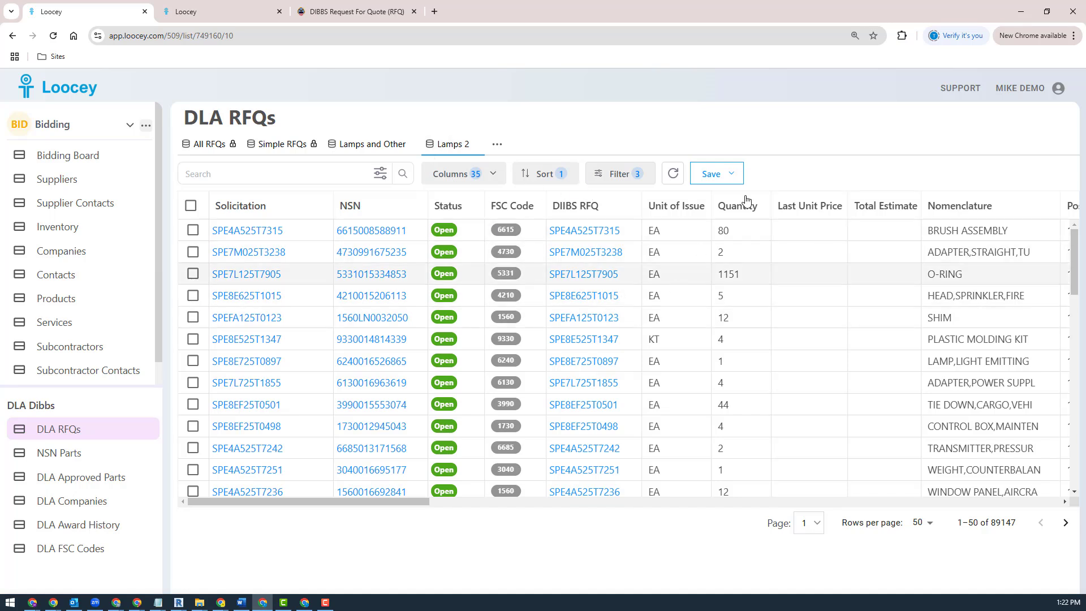
pyautogui.click(723, 177)
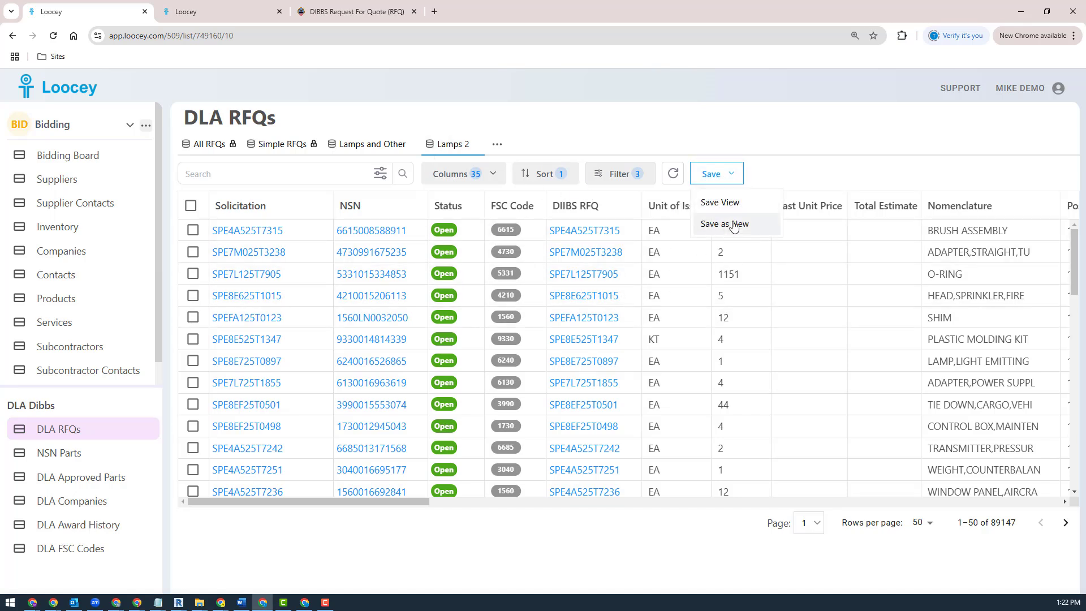
pyautogui.click(640, 134)
# Change the FSC Code condition of the Lamps 2 view to Not In and apply the filter.
pyautogui.click(616, 177)
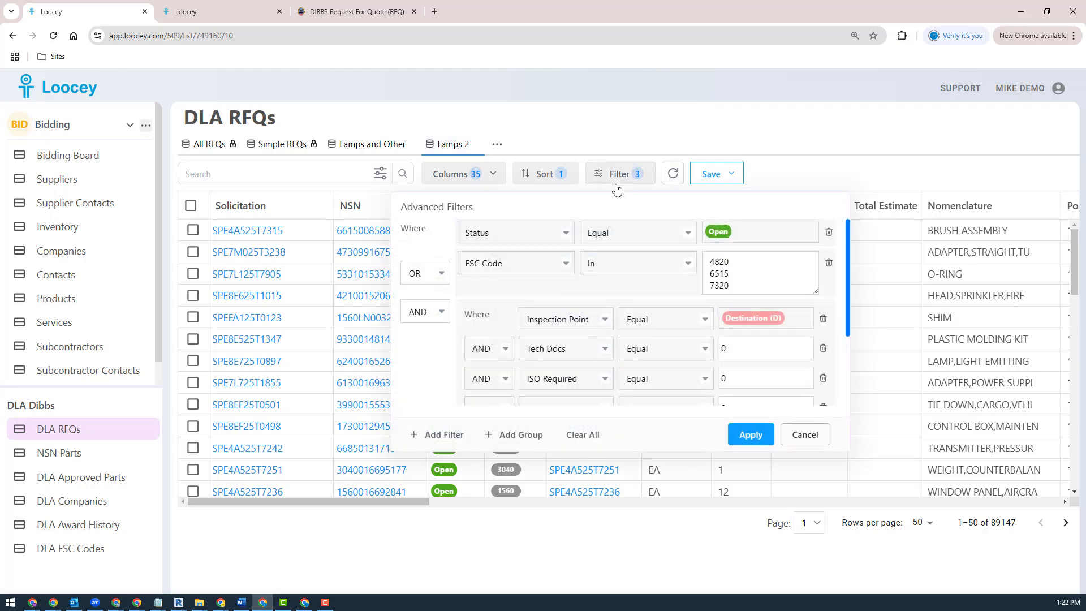
pyautogui.click(652, 262)
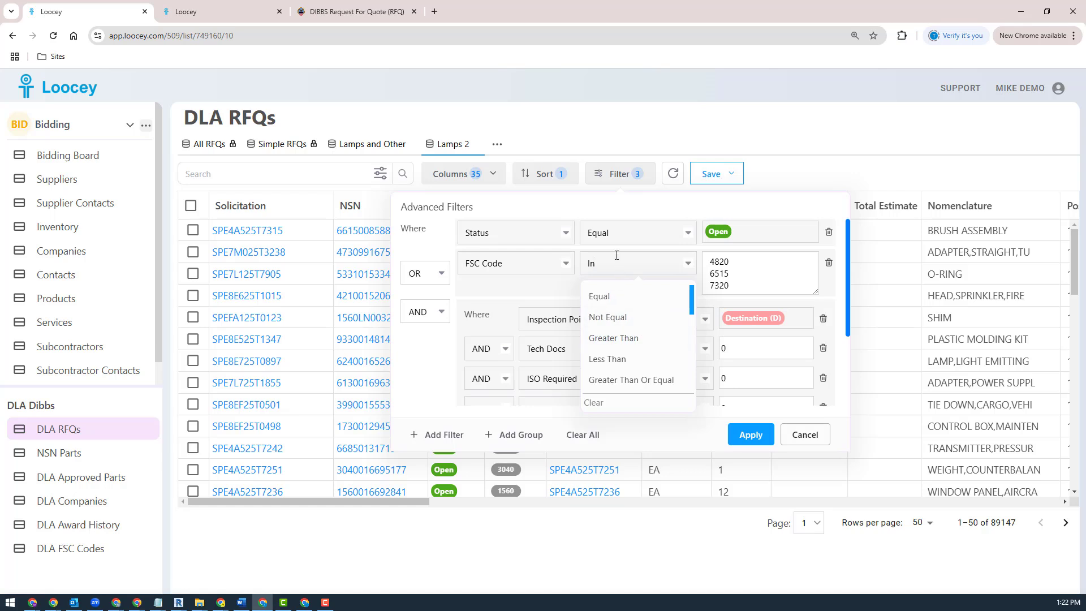
pyautogui.moveTo(615, 261); pyautogui.dragTo(564, 266)
pyautogui.write('not i')
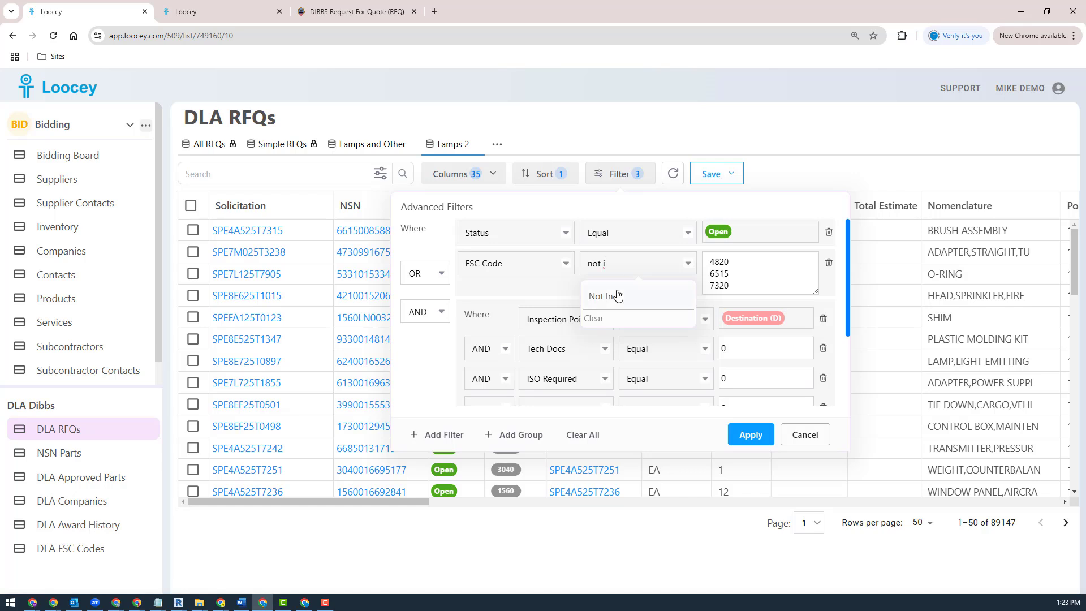
pyautogui.click(612, 296)
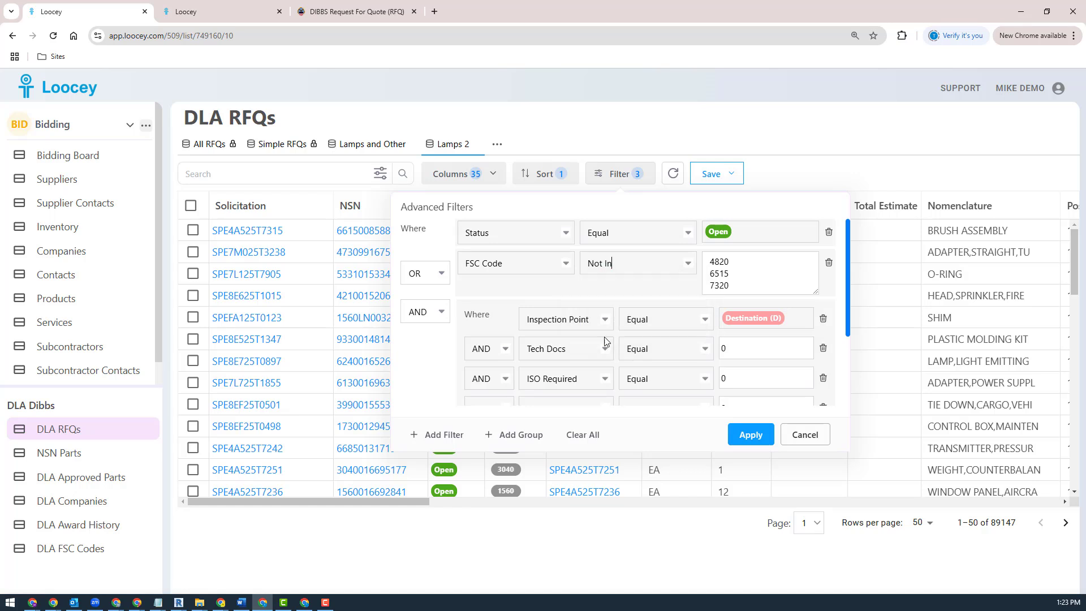
pyautogui.click(755, 438)
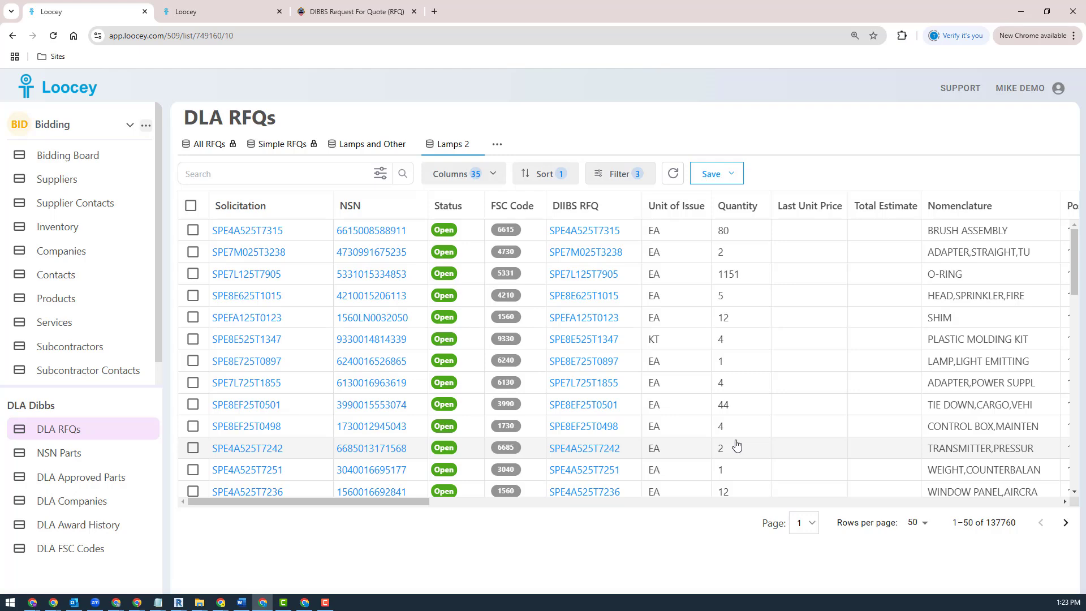
# Remove 4820 from the FSC Code condition's values and apply the filter.
pyautogui.click(622, 177)
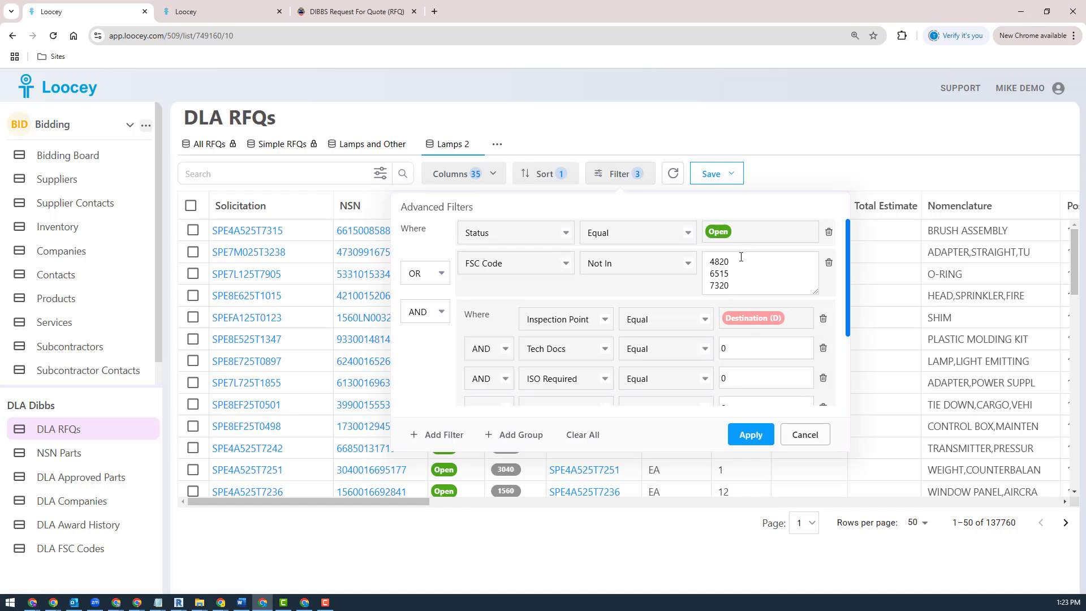
pyautogui.doubleClick(723, 261)
pyautogui.press('Delete')
pyautogui.press('Delete')
pyautogui.click(756, 441)
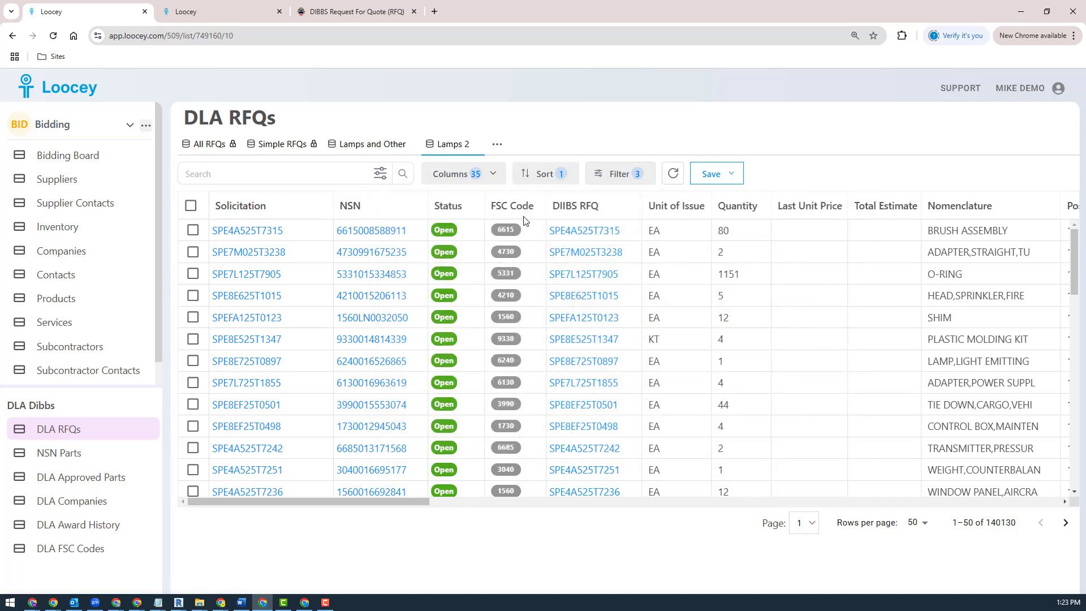
# Join the FSC Code condition to the Status condition with AND and apply the filter.
pyautogui.click(633, 177)
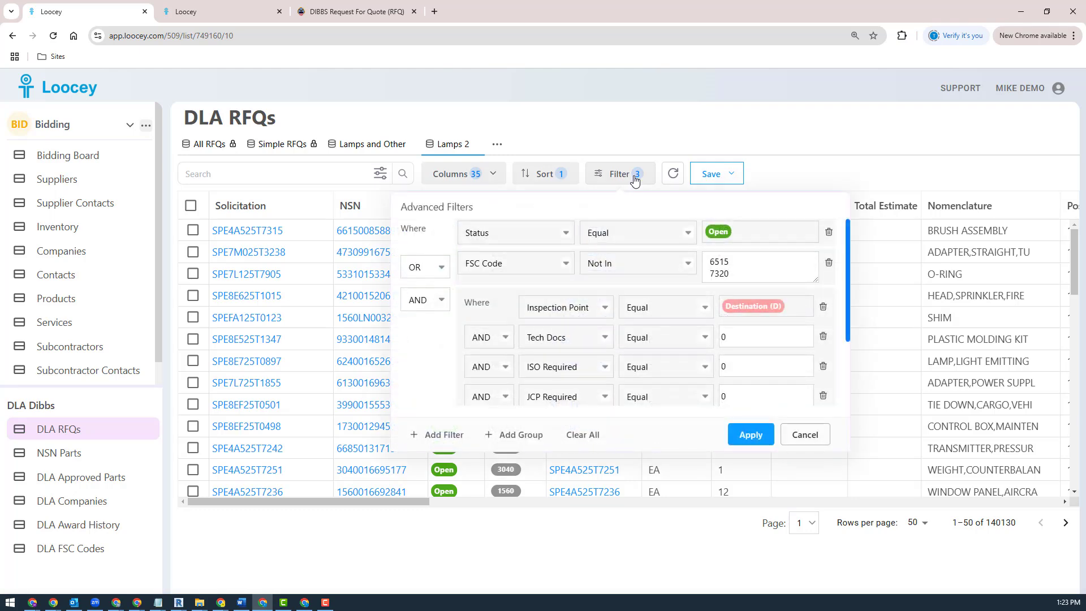
pyautogui.click(449, 268)
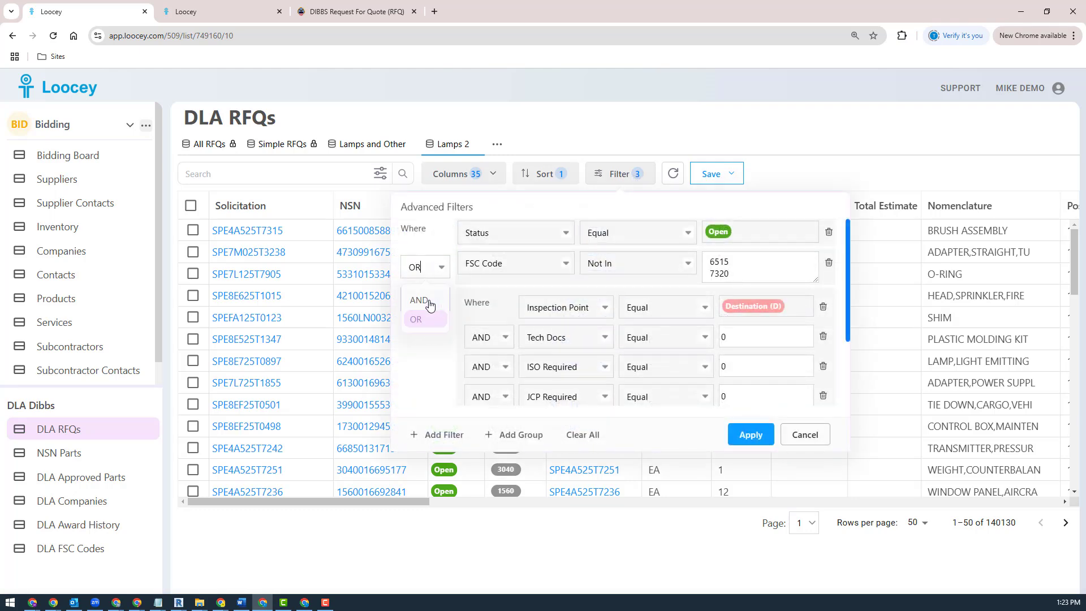
pyautogui.click(424, 242)
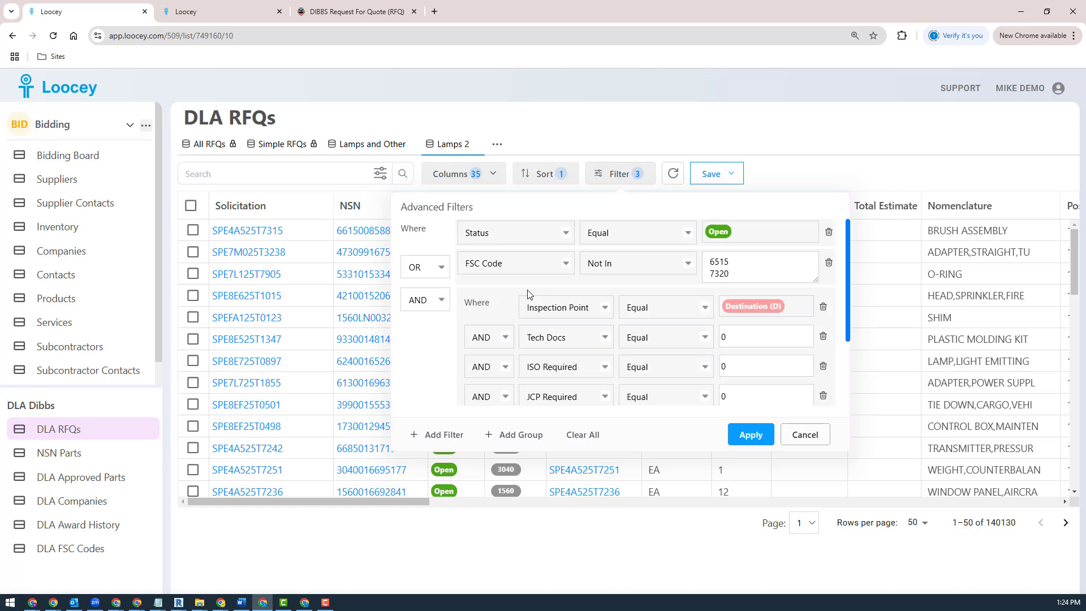
pyautogui.click(442, 271)
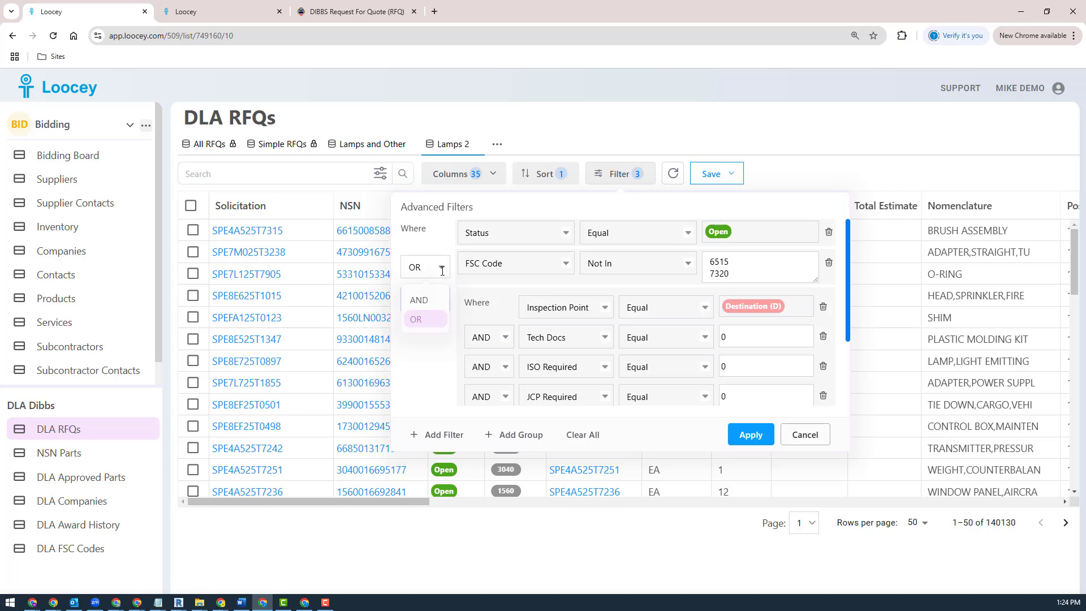
pyautogui.click(428, 303)
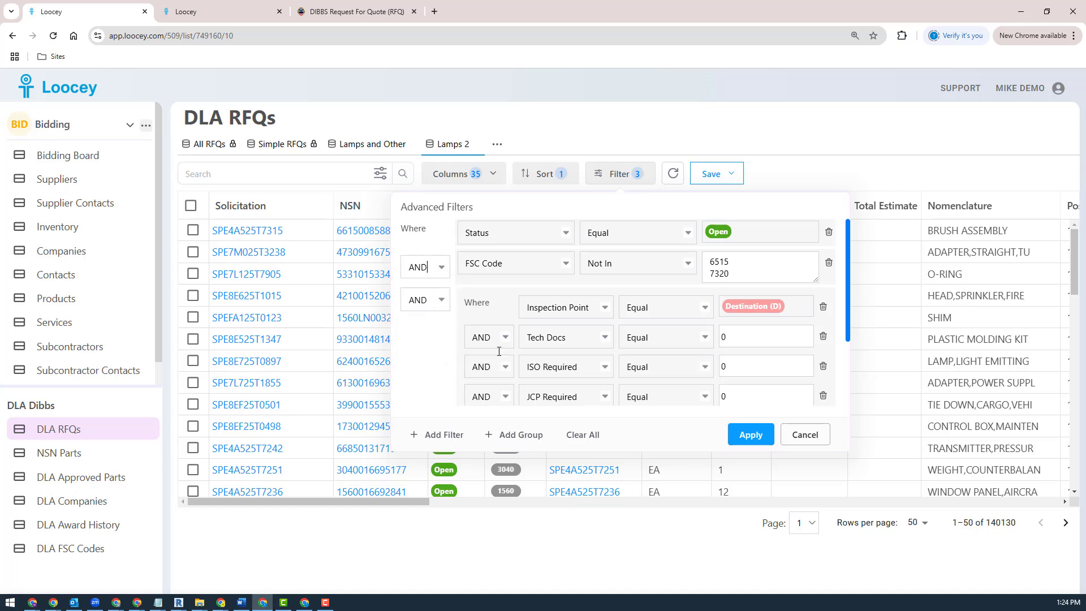
pyautogui.click(748, 439)
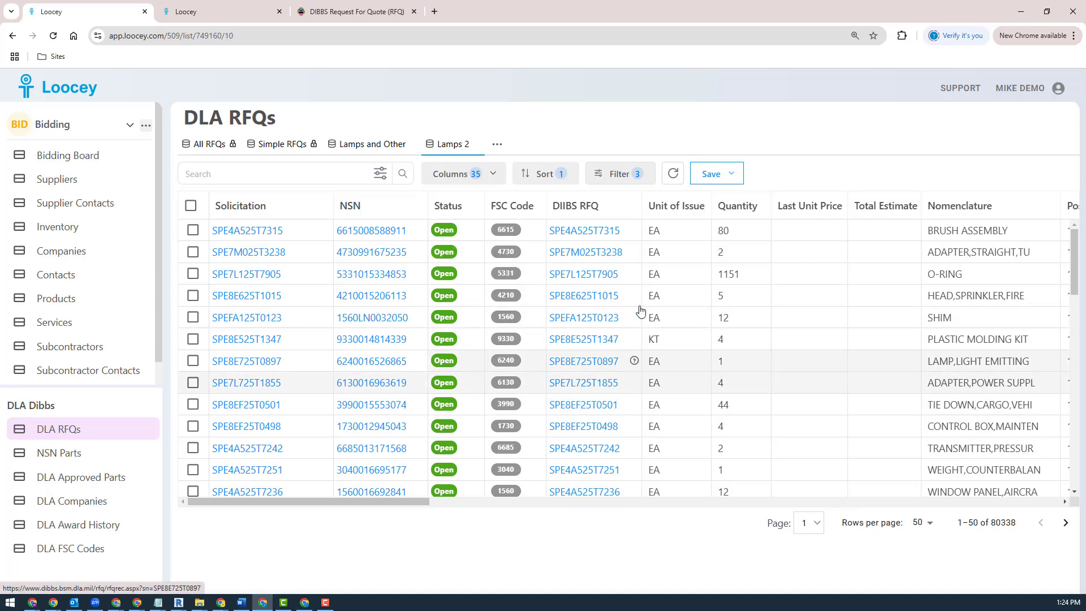
# Set the FSC Code condition to In for the values 6515 and 7320 and apply the filter.
pyautogui.click(632, 174)
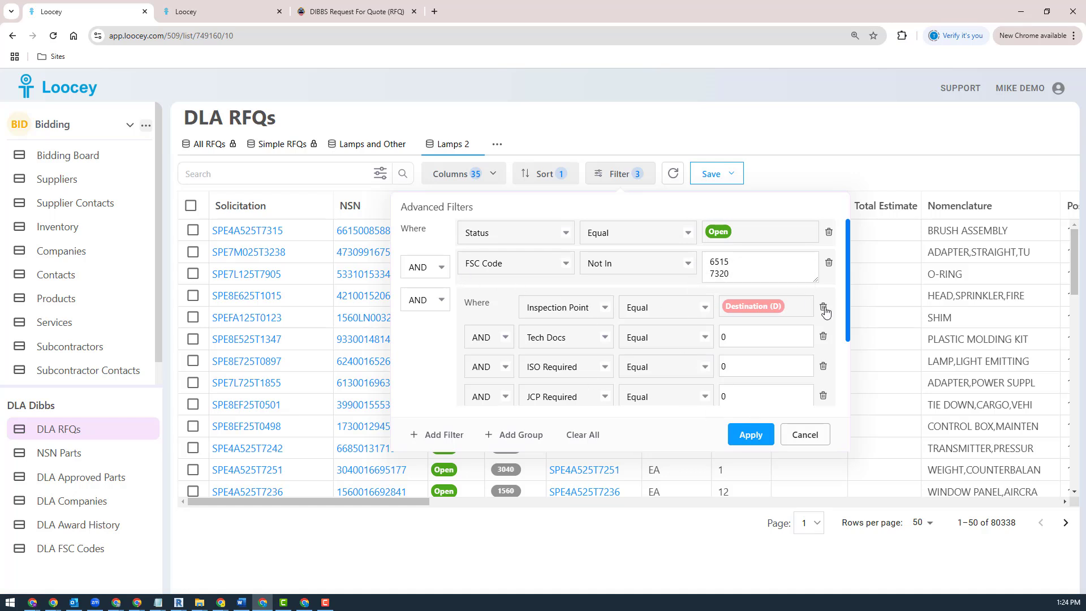
pyautogui.scroll(-2, 788, 300)
pyautogui.scroll(3, 720, 322)
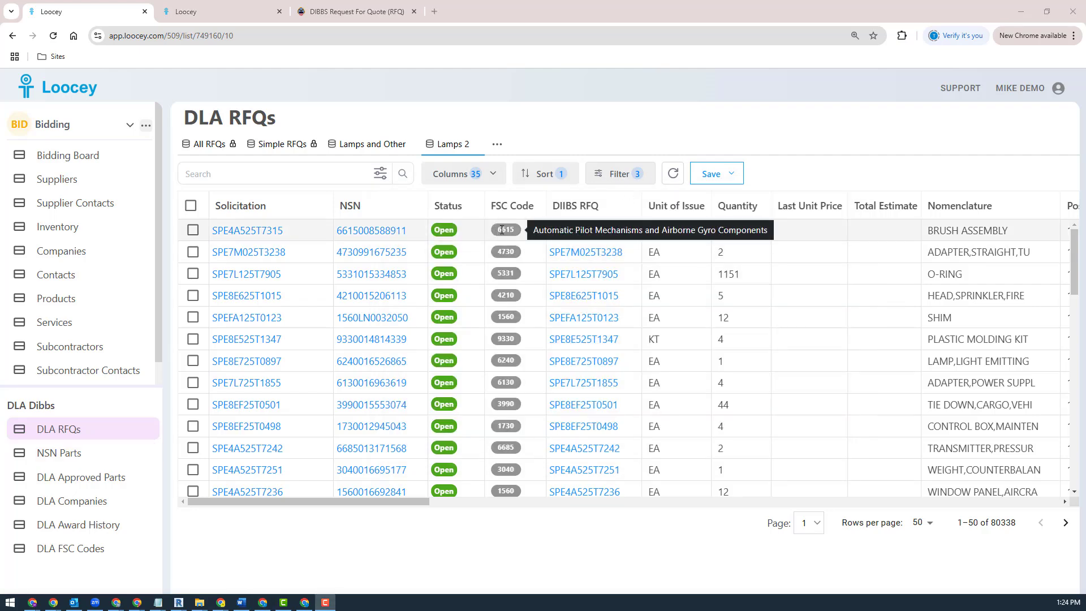
pyautogui.click(616, 174)
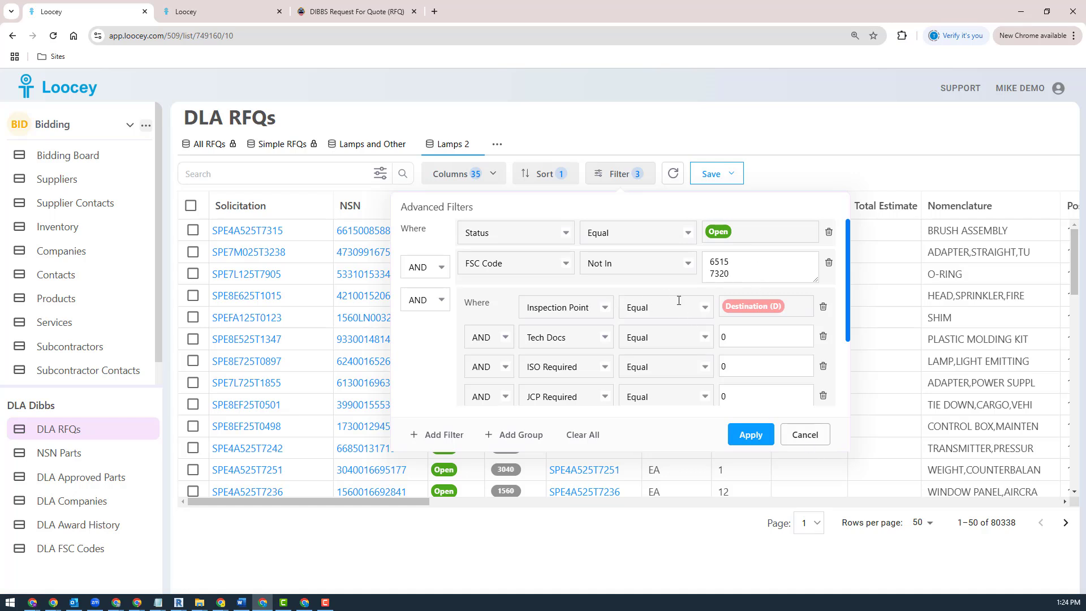
pyautogui.click(628, 268)
pyautogui.moveTo(614, 264); pyautogui.dragTo(588, 264)
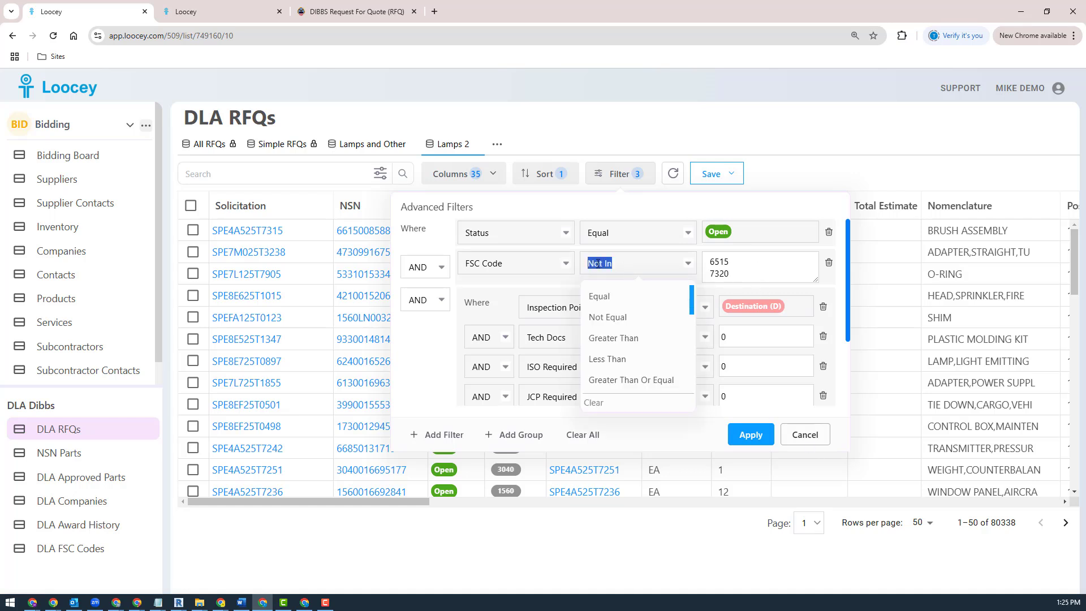
pyautogui.write('in')
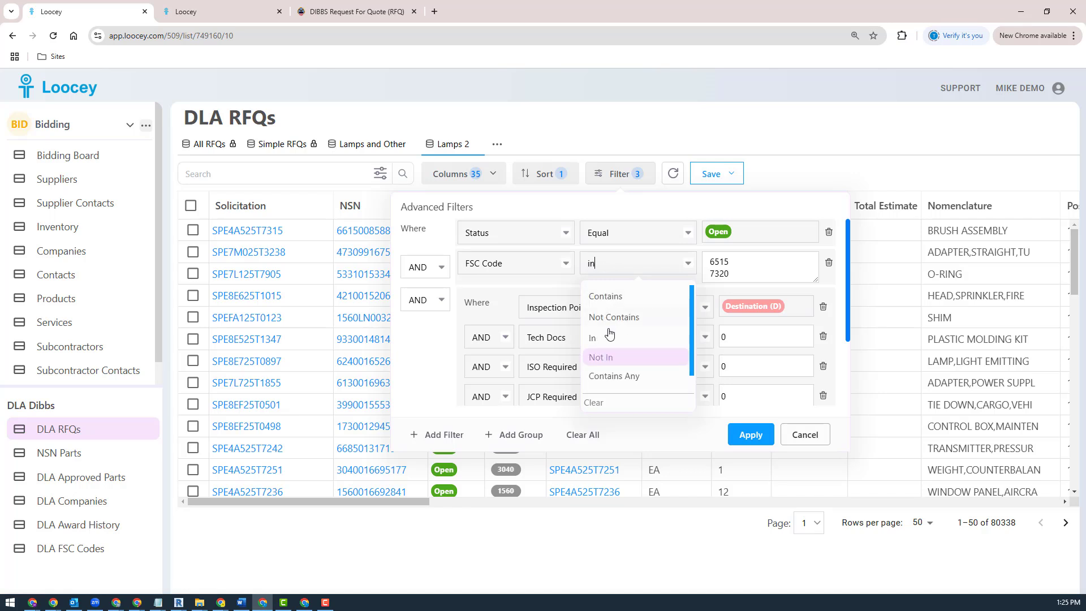
pyautogui.click(592, 338)
pyautogui.moveTo(741, 274); pyautogui.dragTo(716, 264)
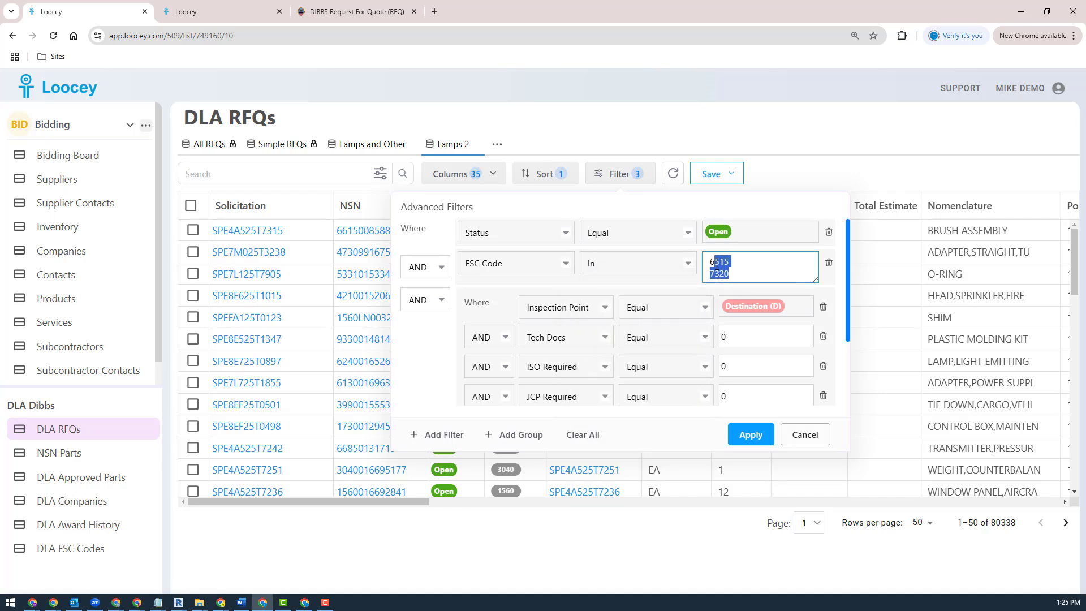
pyautogui.click(755, 434)
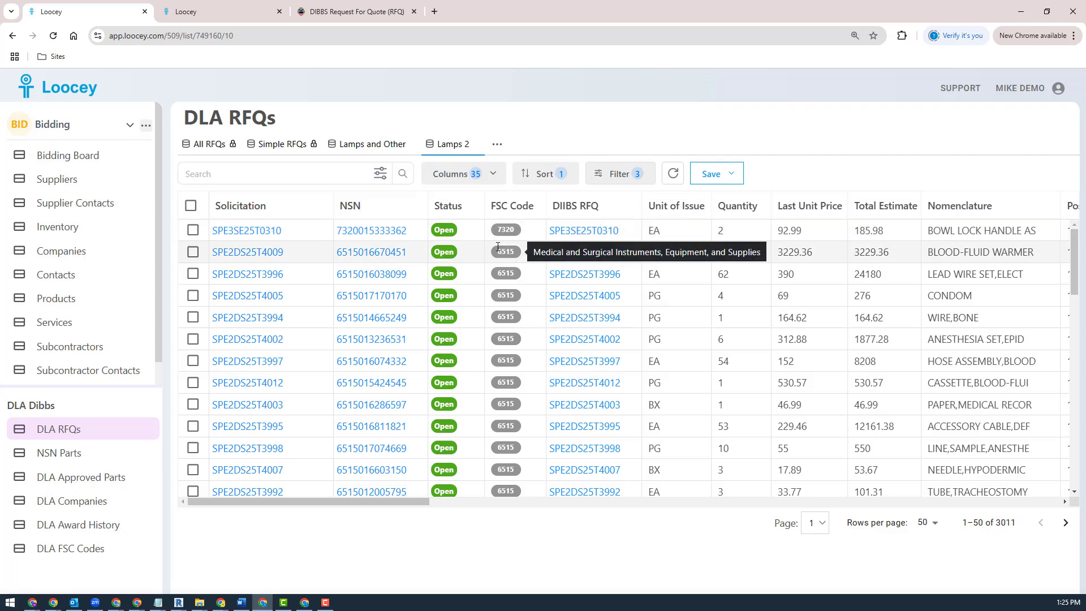
# Review the advanced filter conditions of Lamps 2 without changing them, and switch to the All RFQs view.
pyautogui.click(627, 175)
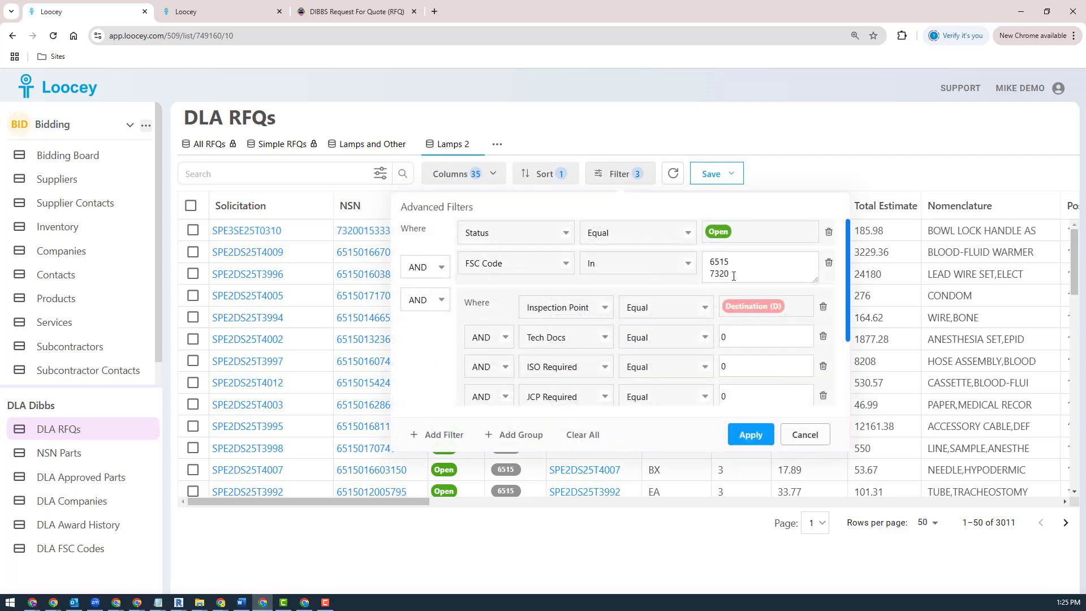
pyautogui.click(806, 436)
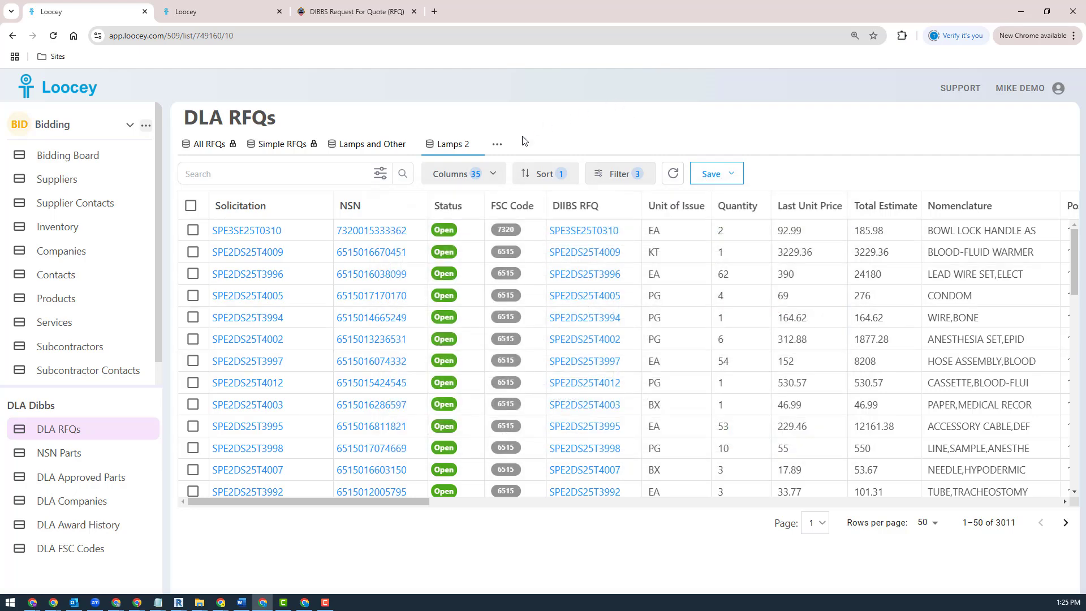
pyautogui.click(618, 174)
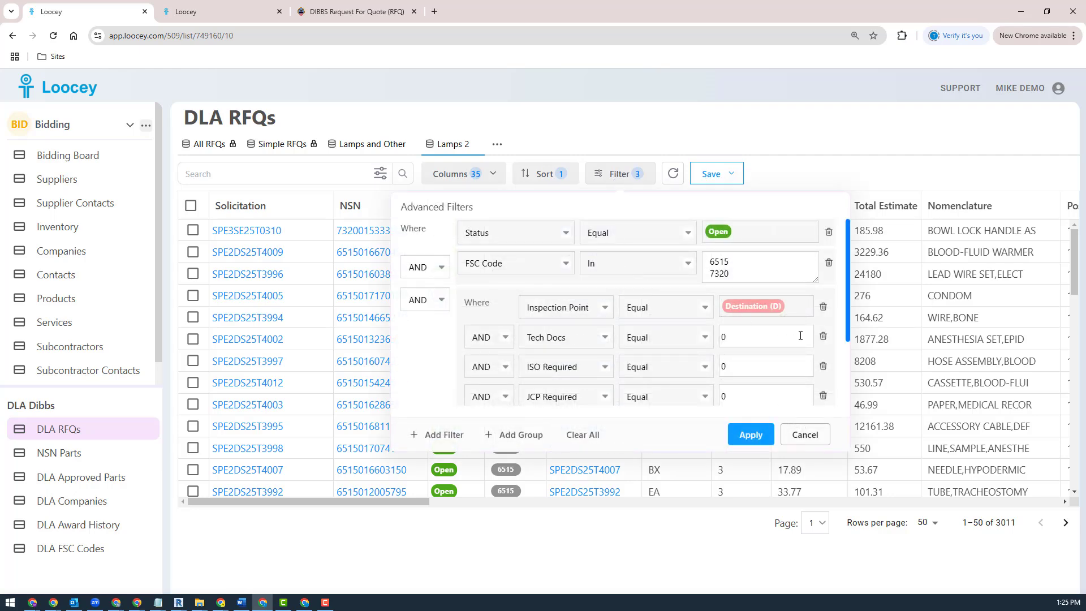
pyautogui.scroll(-3, 801, 335)
pyautogui.scroll(3, 801, 335)
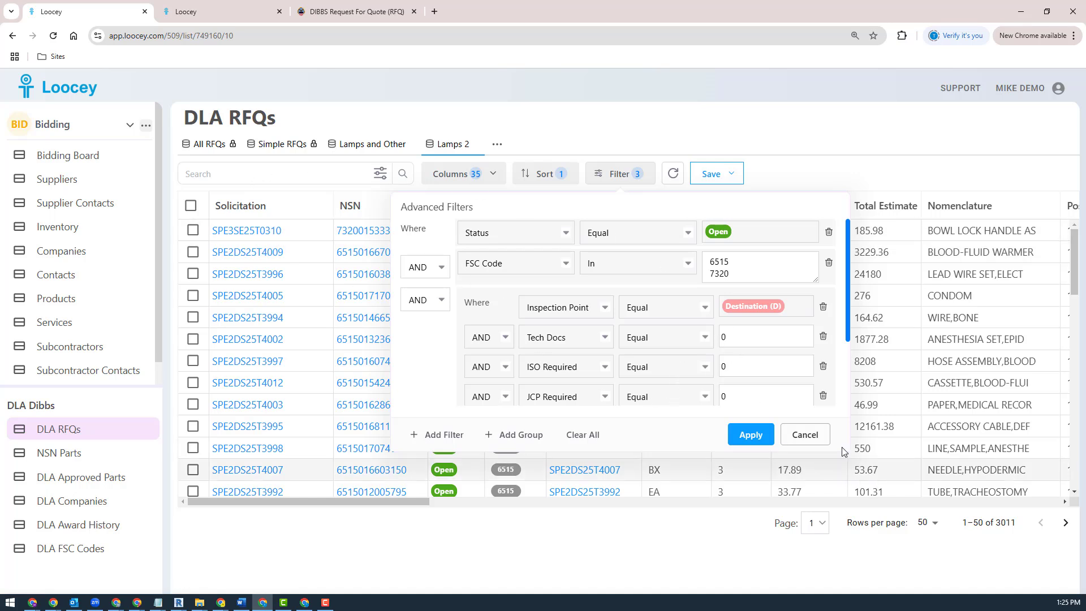
pyautogui.click(805, 435)
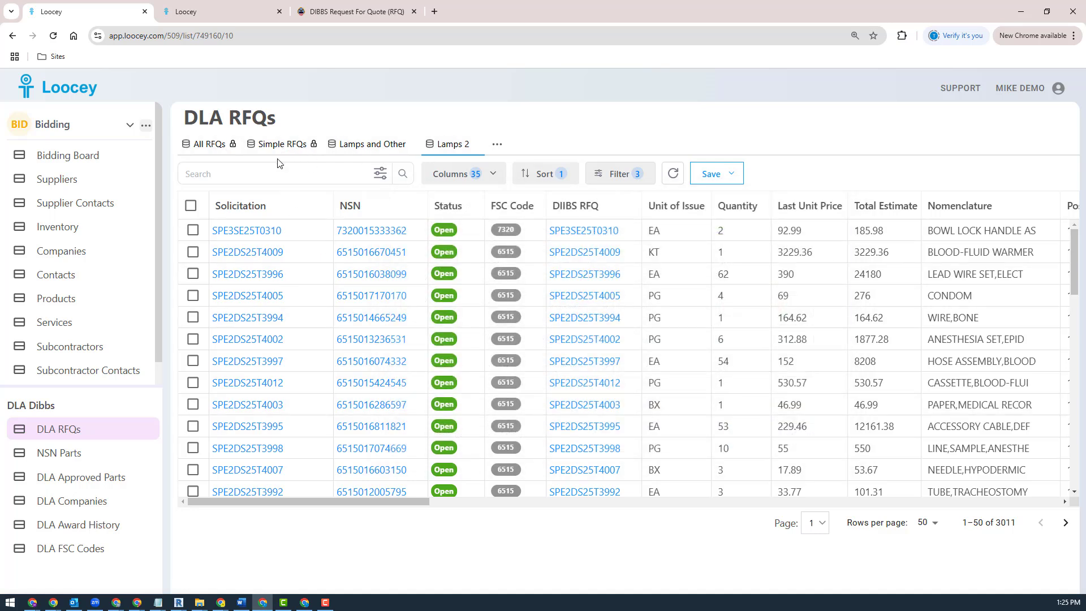
pyautogui.click(208, 149)
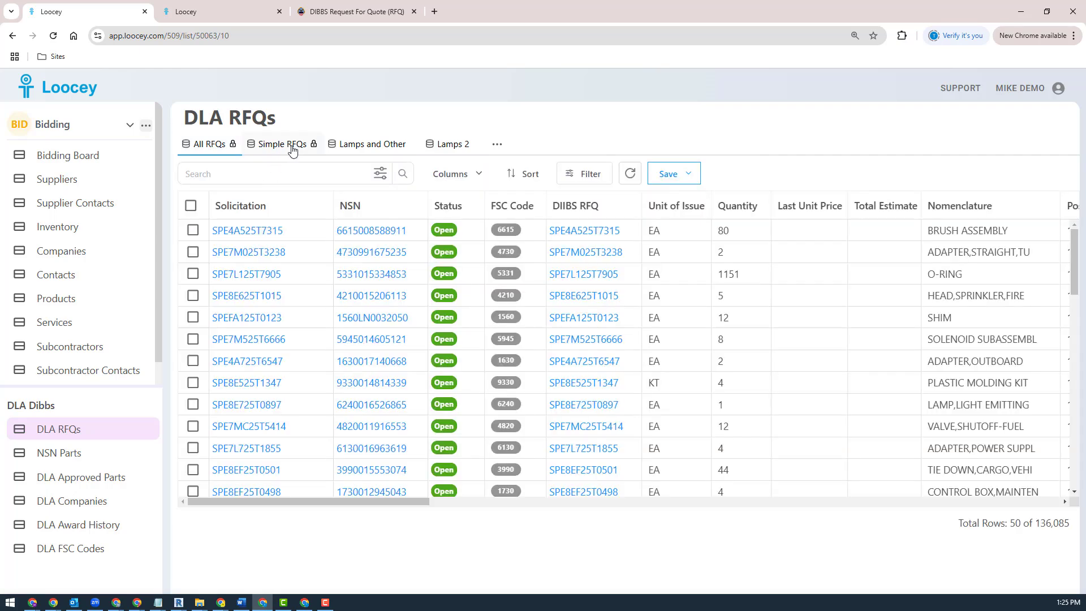
# Switch to the Simple RFQs view and review its advanced filter conditions, from Status down to PLT Required, without changing them.
pyautogui.click(292, 148)
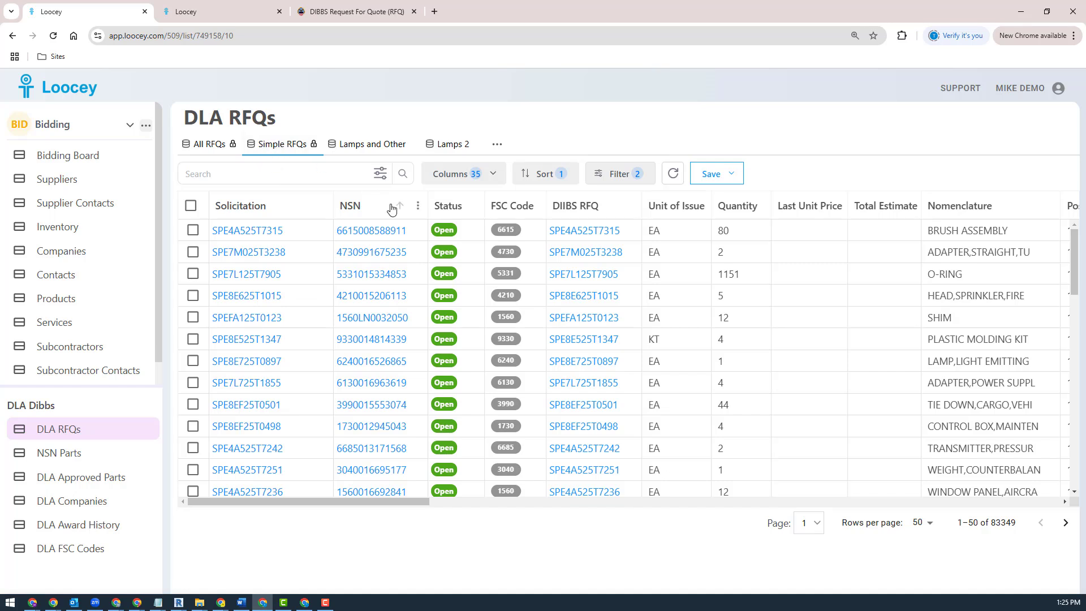
pyautogui.click(620, 174)
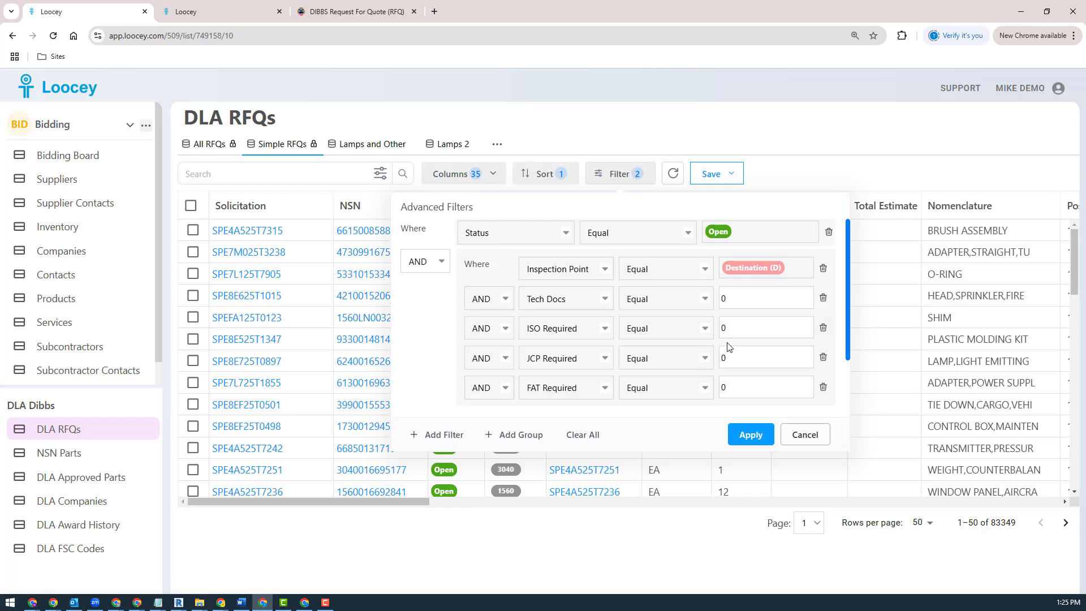
pyautogui.scroll(-1, 712, 330)
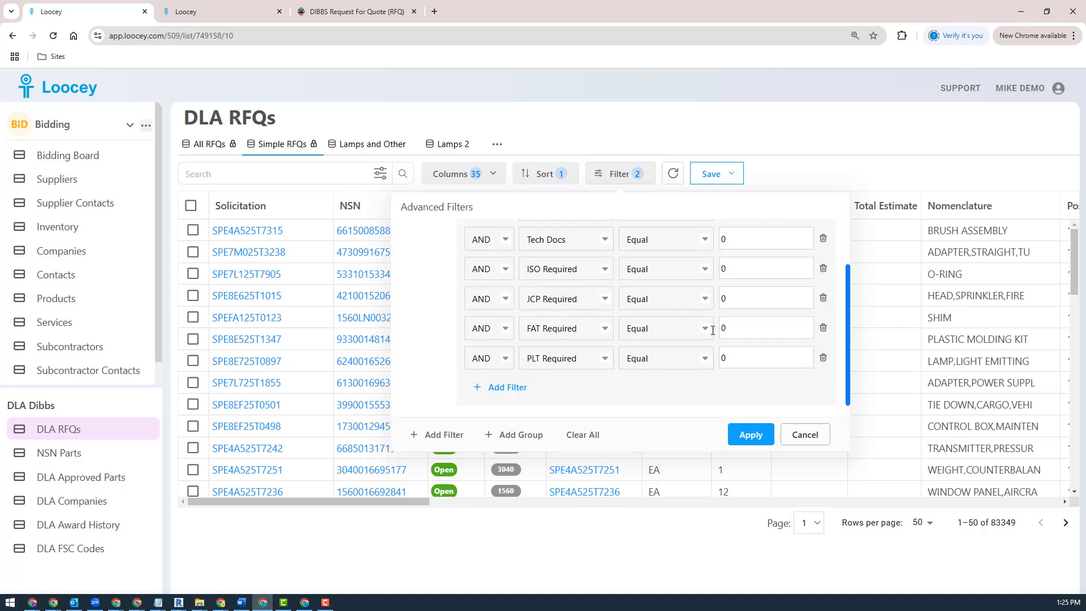
pyautogui.scroll(1, 712, 331)
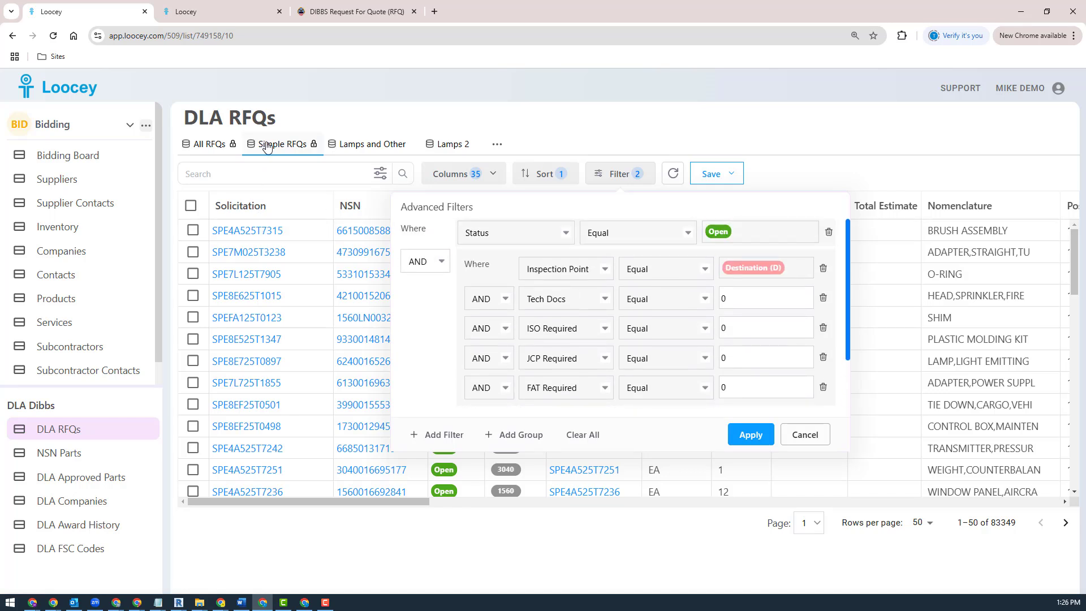
pyautogui.scroll(-1, 726, 353)
pyautogui.scroll(1, 578, 301)
pyautogui.scroll(-1, 637, 380)
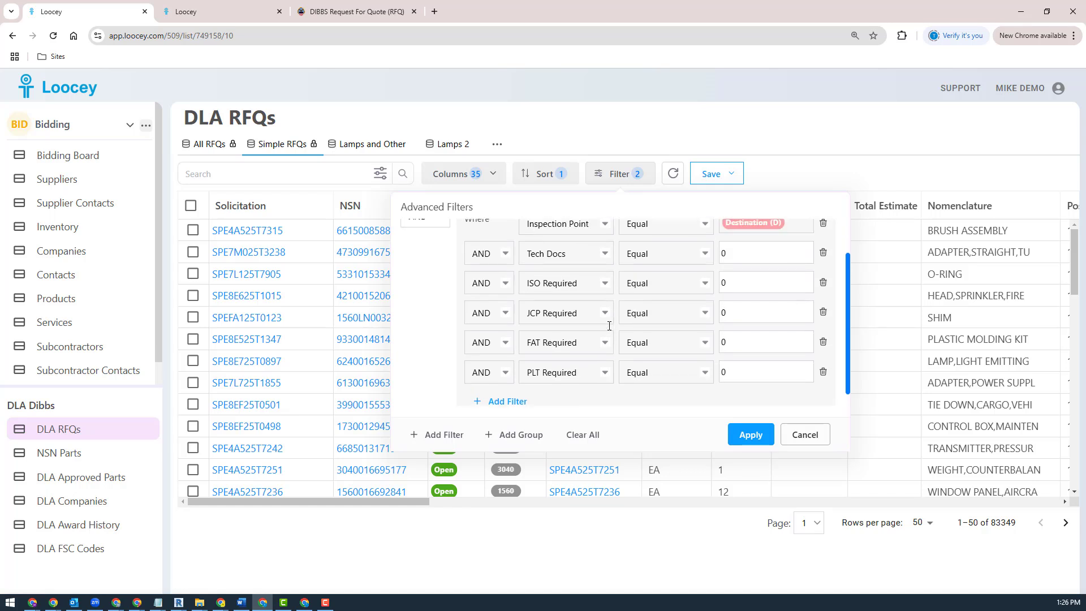
pyautogui.scroll(1, 636, 380)
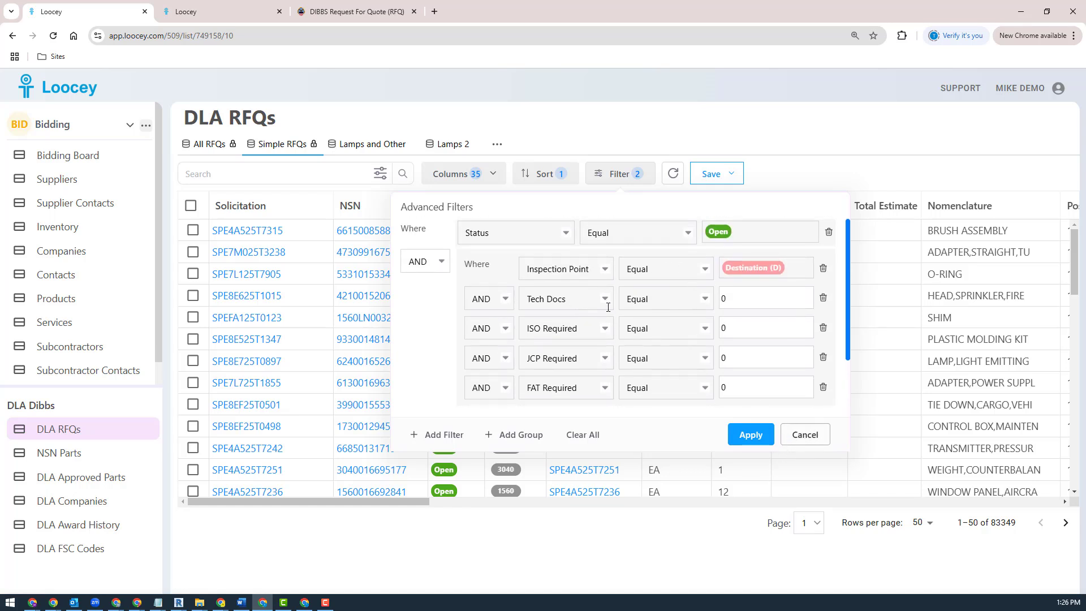
pyautogui.click(800, 442)
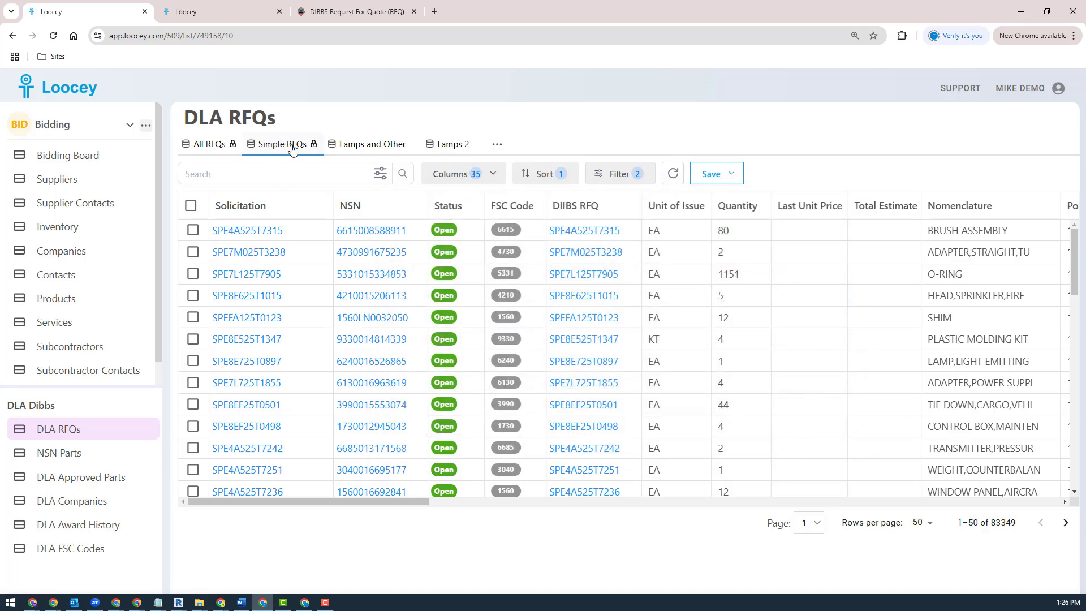
# Save the Simple RFQs view as a new view named Another.
pyautogui.click(713, 175)
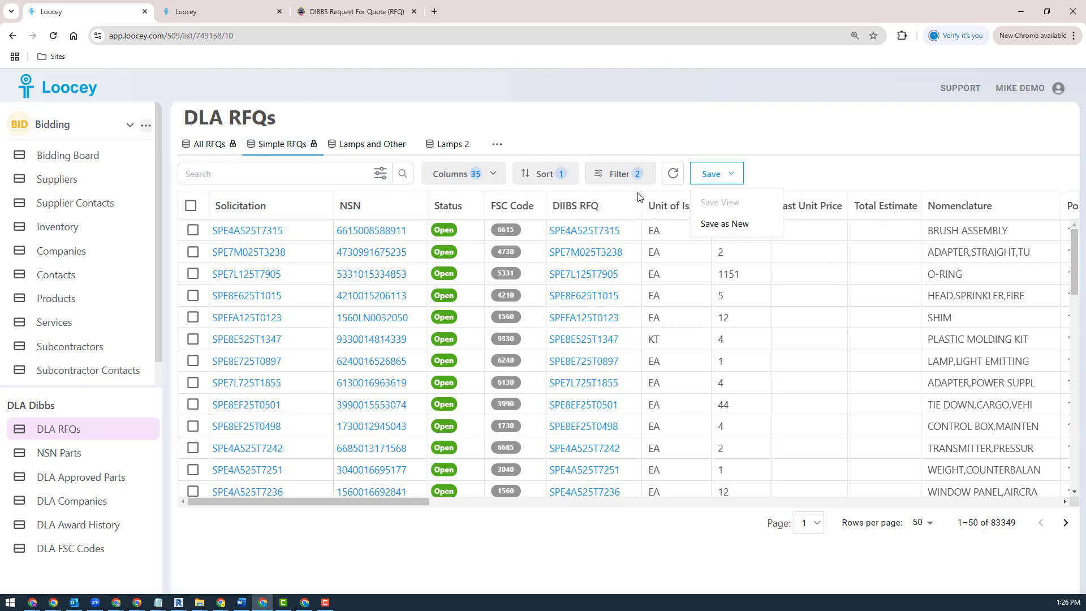
pyautogui.click(743, 232)
pyautogui.click(502, 347)
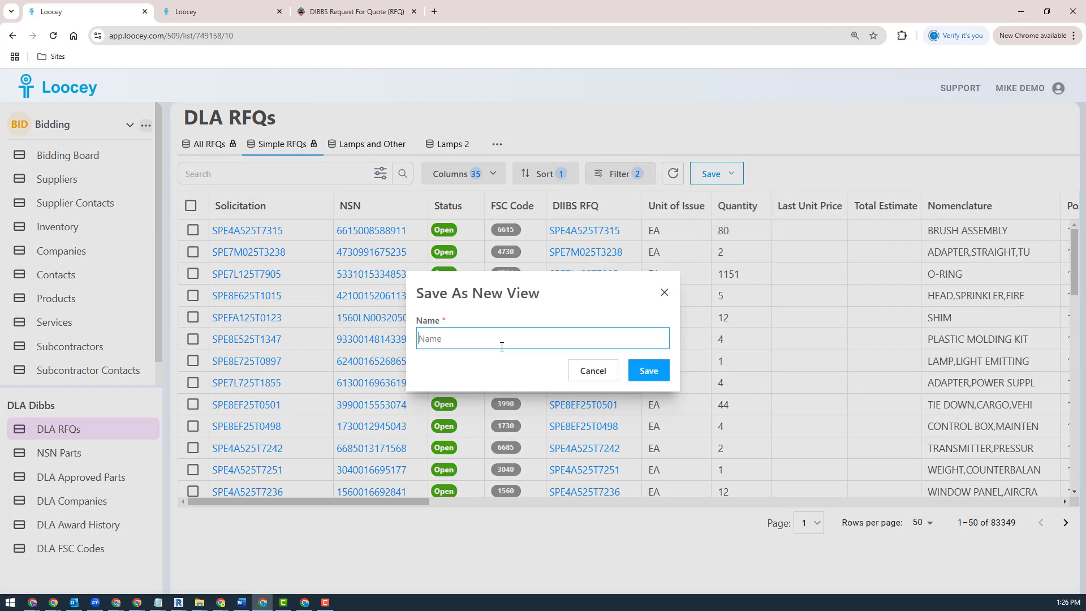
pyautogui.write('Another')
pyautogui.click(647, 374)
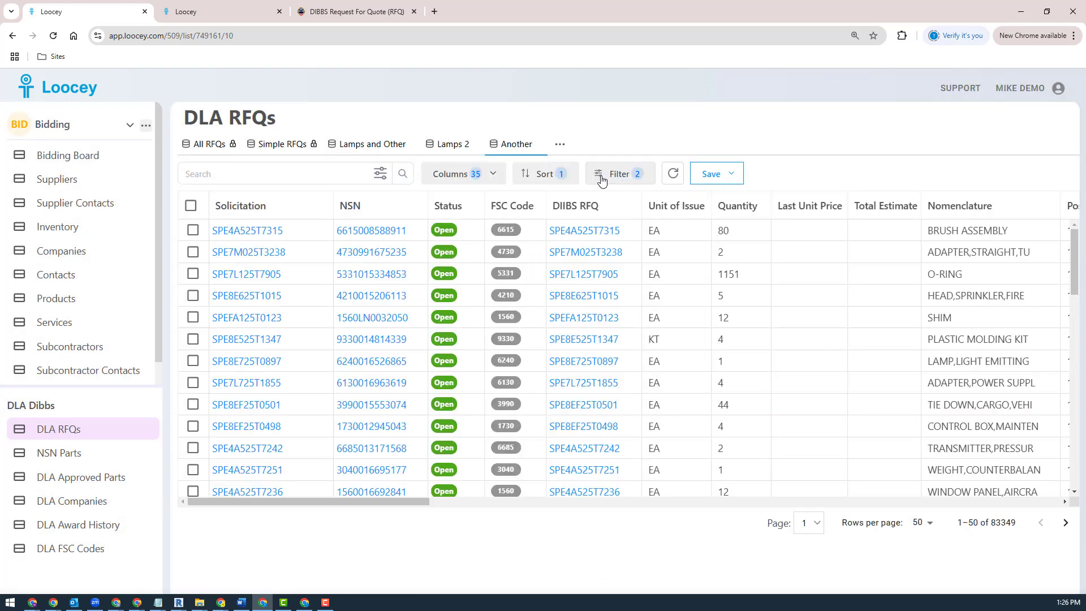
# Examine the filter conditions carried into the Another view, including Inspection Point, and leave them unchanged.
pyautogui.click(623, 174)
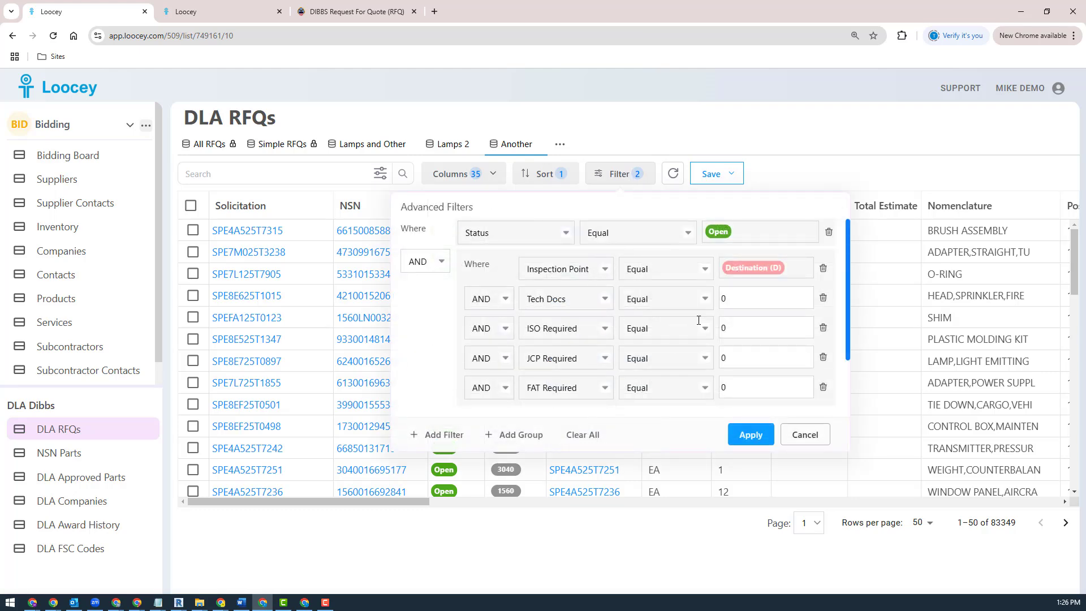
pyautogui.scroll(-2, 699, 321)
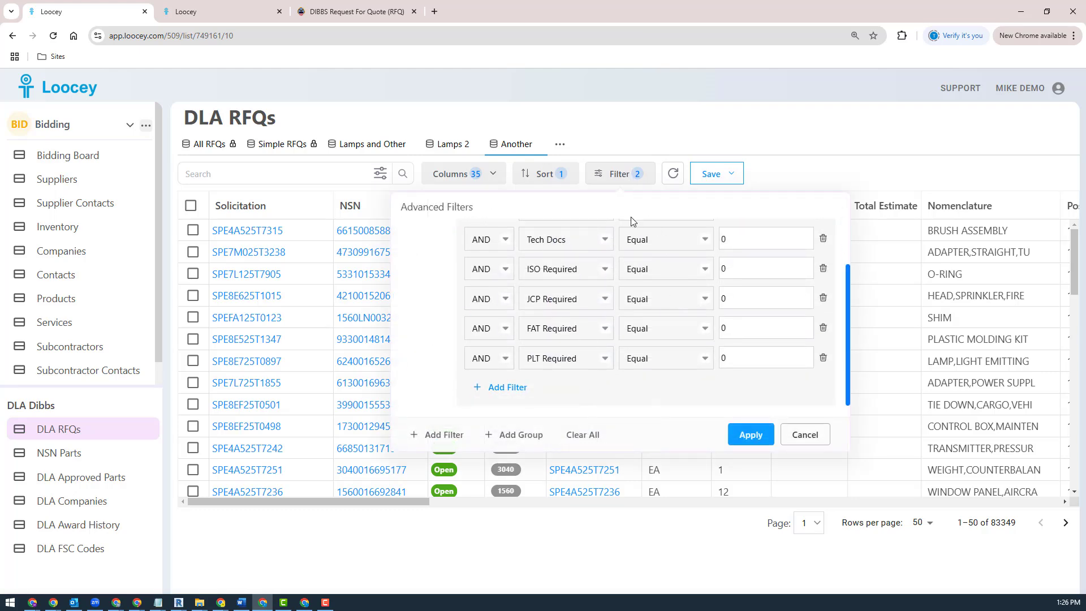
pyautogui.scroll(3, 609, 327)
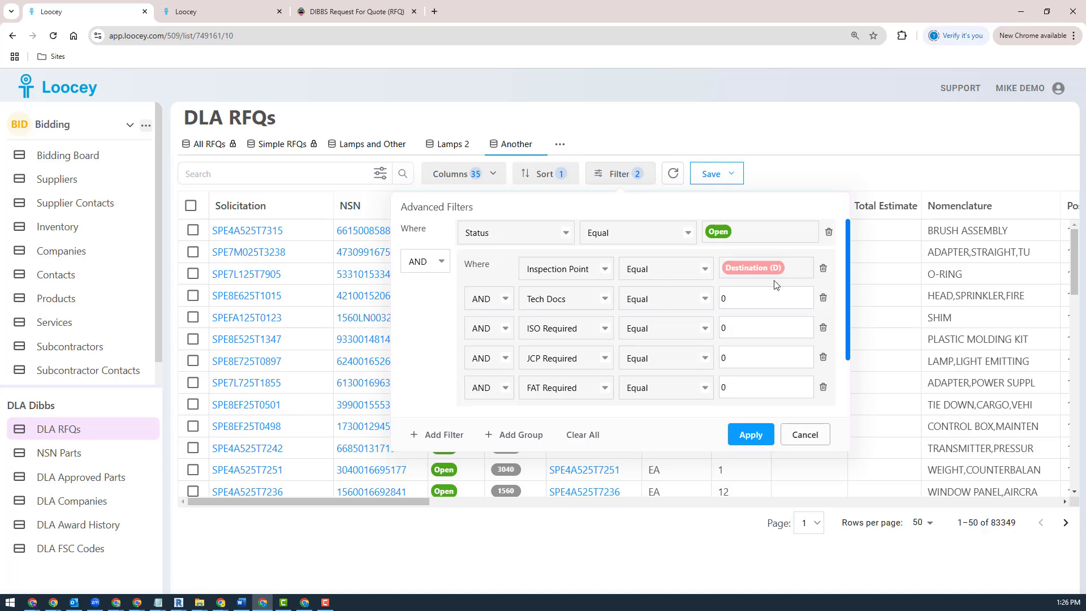
pyautogui.moveTo(764, 273)
pyautogui.click(805, 435)
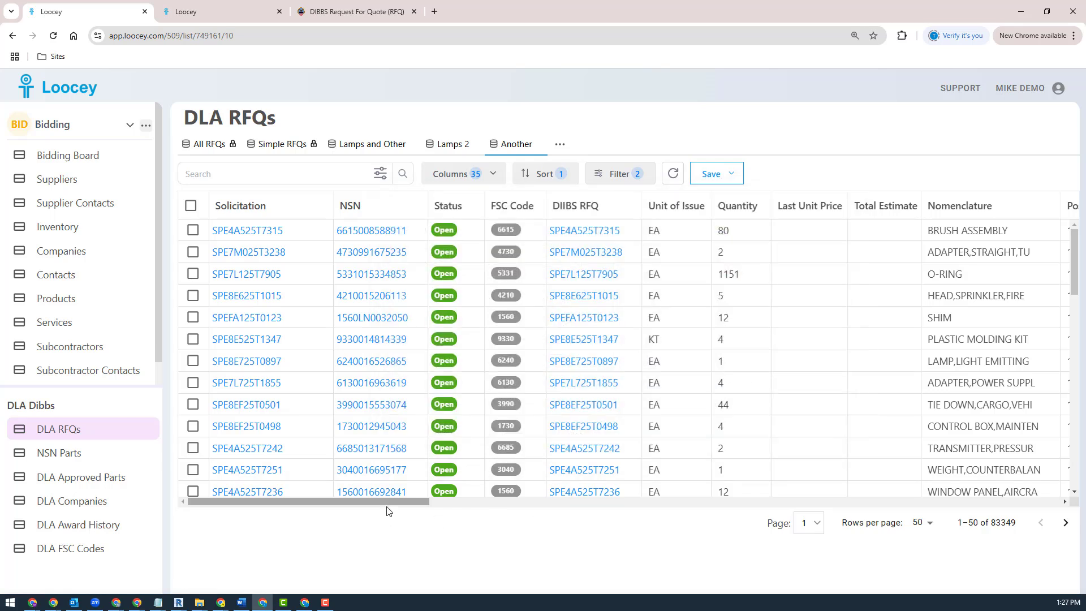
# Search the comparison operators of the Another view's Status condition for "conta".
pyautogui.click(622, 175)
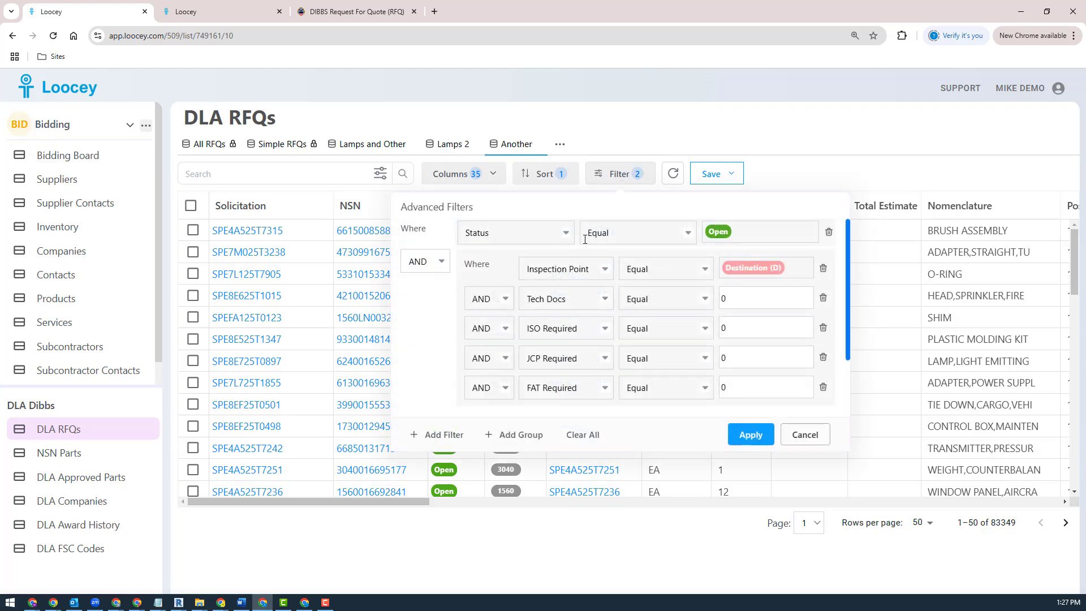
pyautogui.click(552, 236)
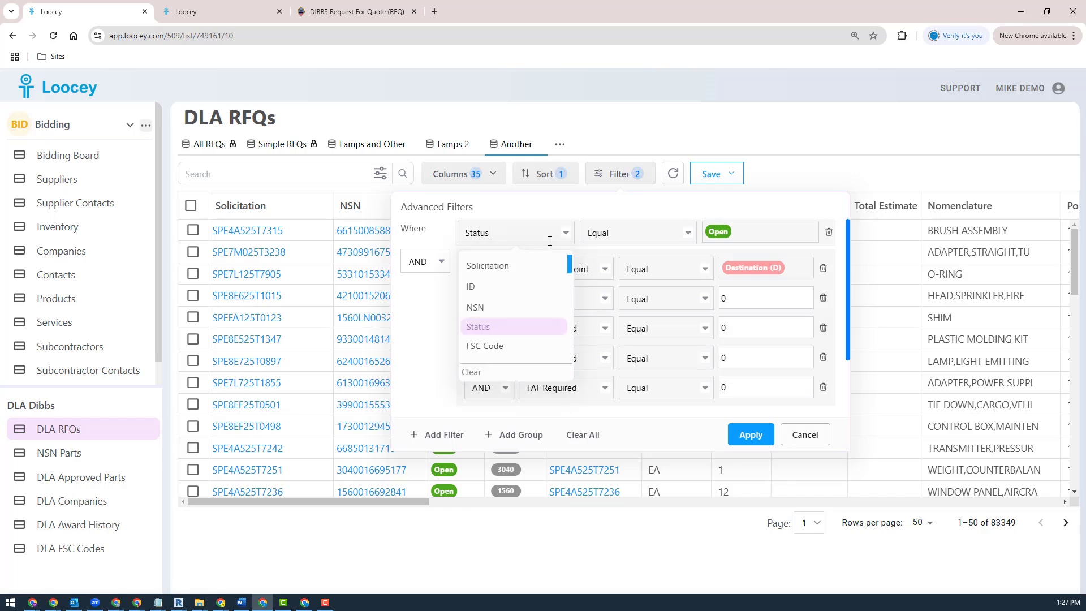
pyautogui.click(659, 237)
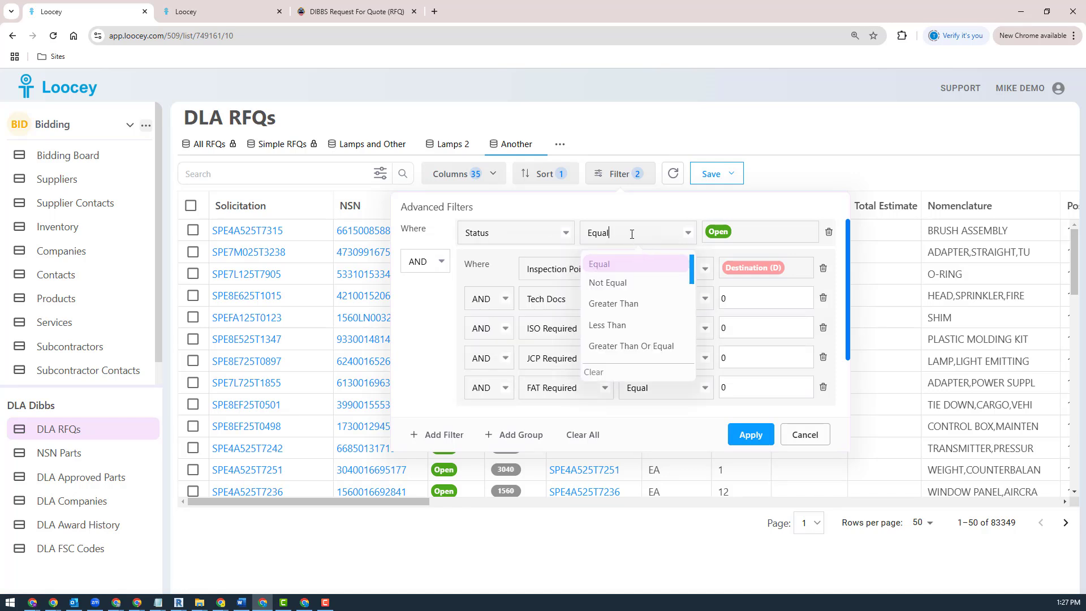
pyautogui.doubleClick(632, 230)
pyautogui.write('conta')
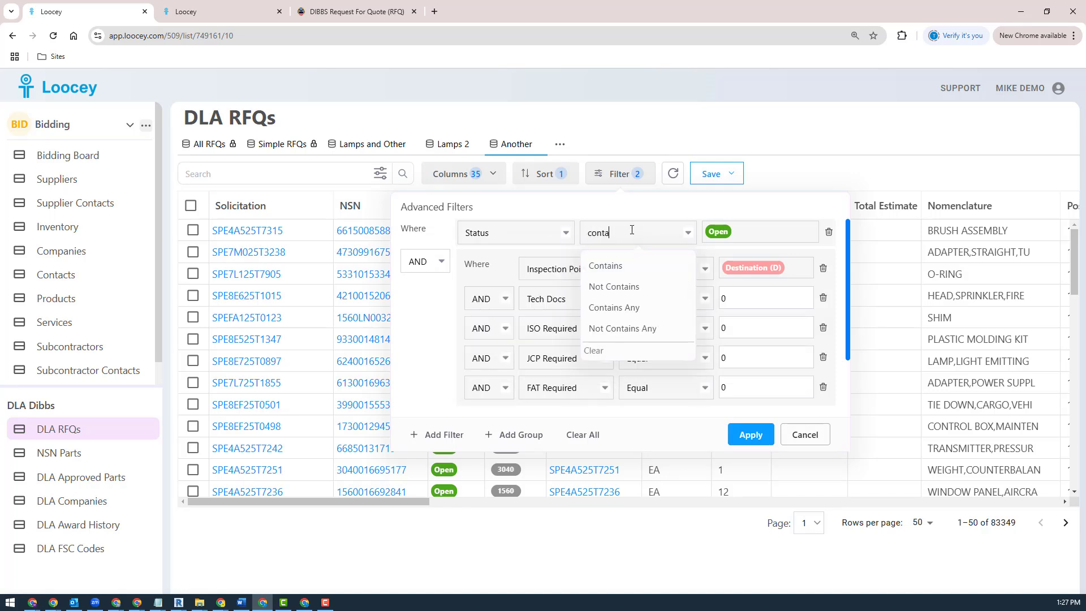